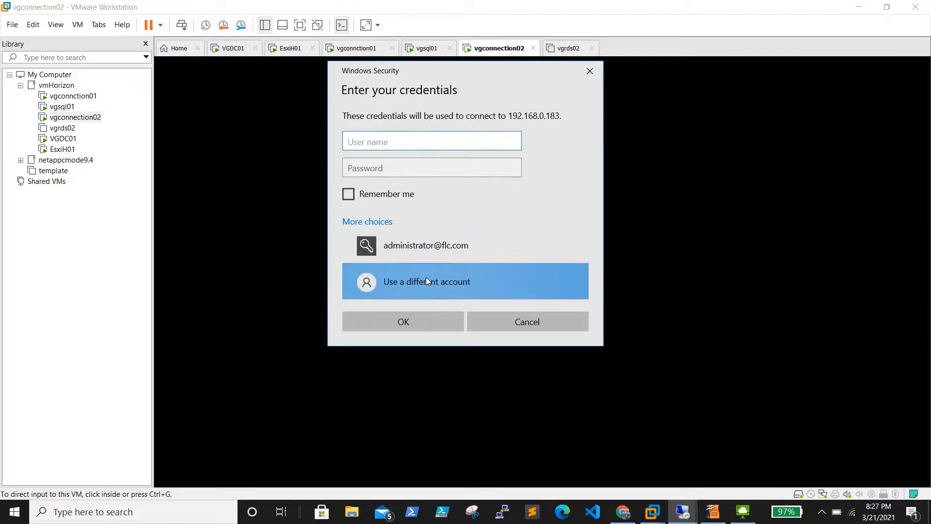
Step: Try signing in to 192.168.0.183 as hviewadmin with its password
{"action": "type", "text": "hviewadmin"}
{"action": "key", "text": "Tab"}
{"action": "type", "text": "************"}
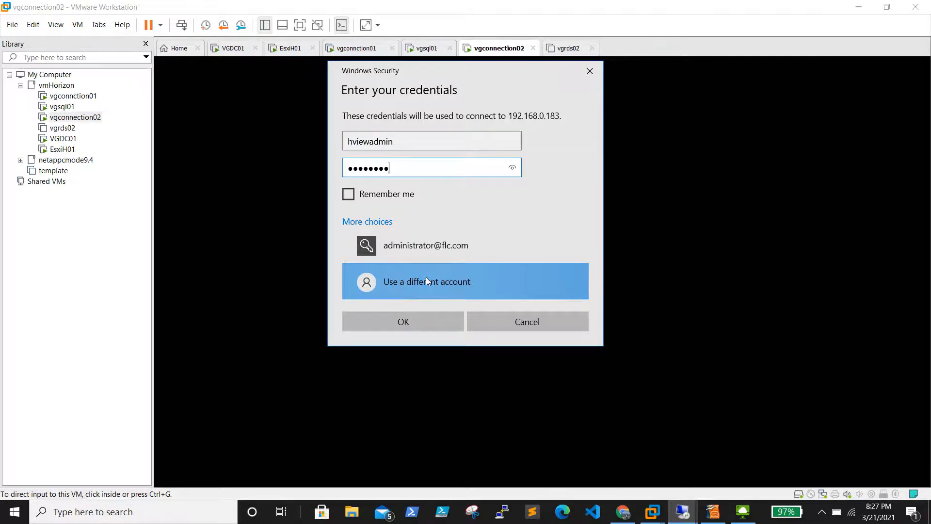
{"action": "key", "text": "Return"}
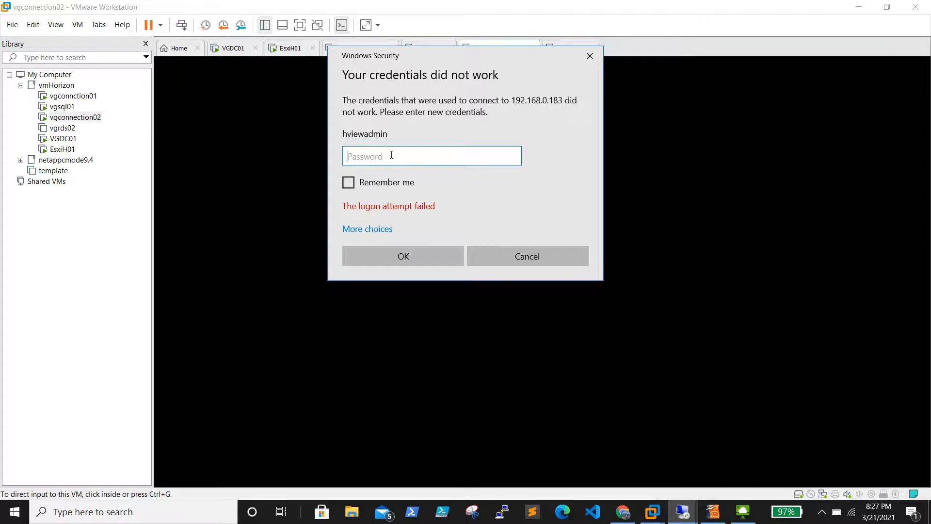
{"action": "left_click", "coordinate": [363, 229]}
{"action": "left_click", "coordinate": [405, 281]}
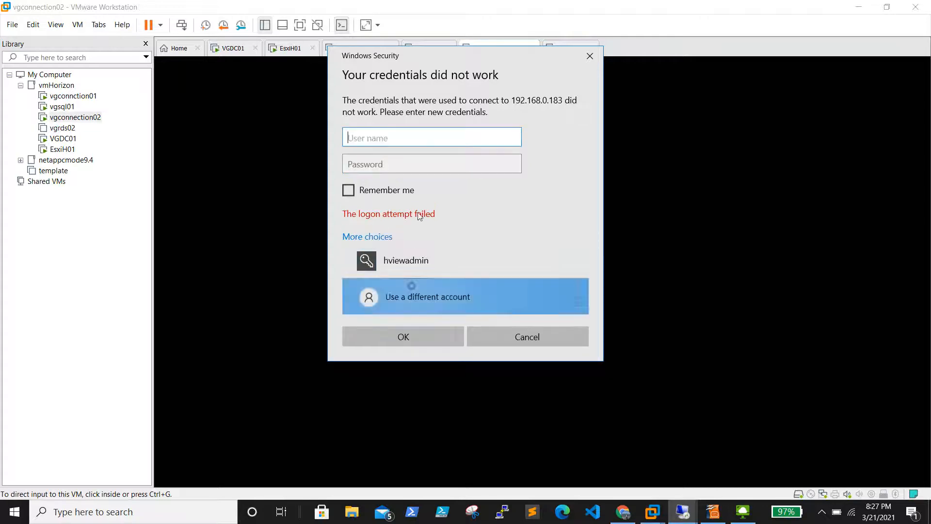
{"action": "key", "text": "Tab"}
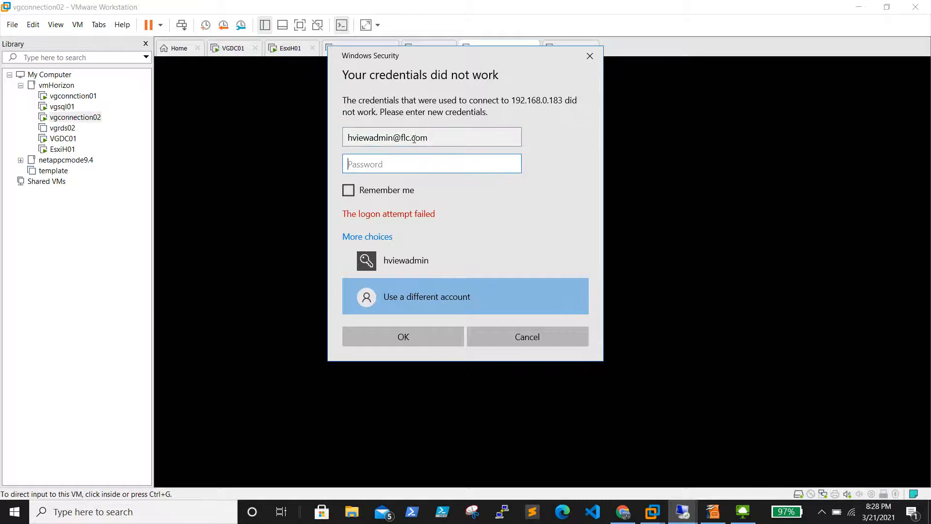
{"action": "type", "text": "••••••••••••"}
{"action": "key", "text": "Return"}
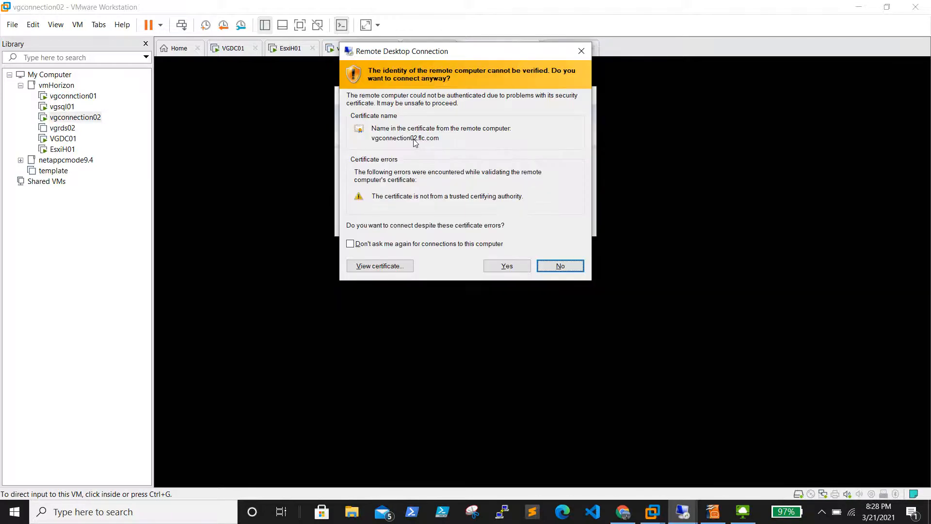
Step: Accept vgconnection02.flc.com's certificate without future warnings and view Server Manager's Local Server properties
{"action": "left_click", "coordinate": [447, 243]}
{"action": "left_click", "coordinate": [489, 266]}
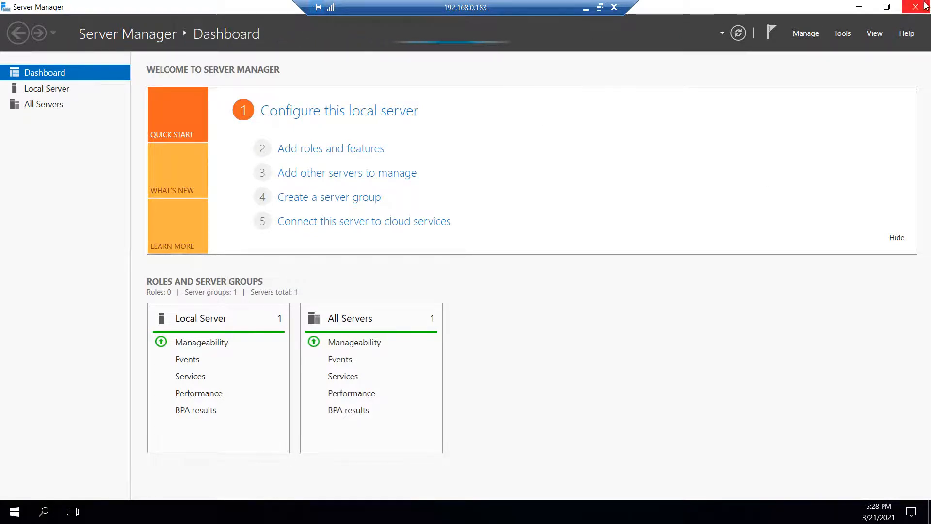
{"action": "left_click", "coordinate": [54, 90]}
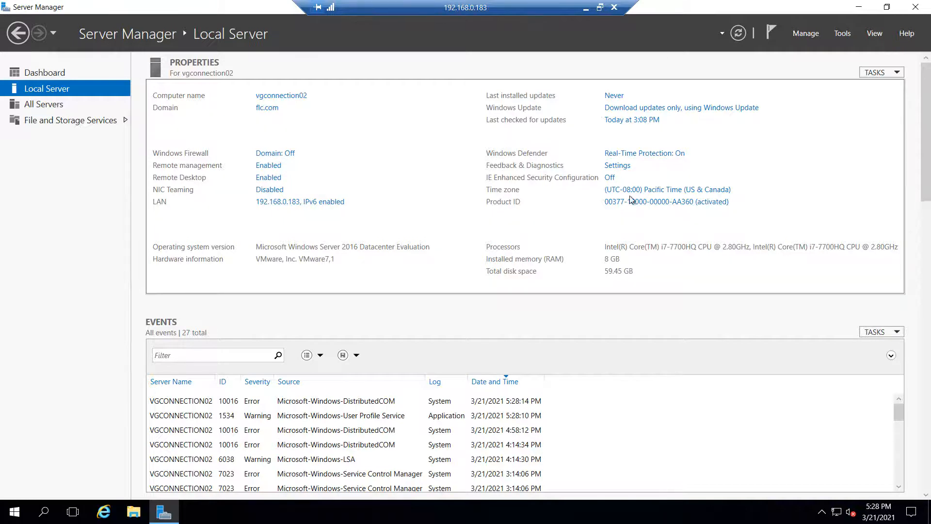
Step: Close Server Manager and open drive C: through the Run prompt
{"action": "left_click", "coordinate": [915, 6]}
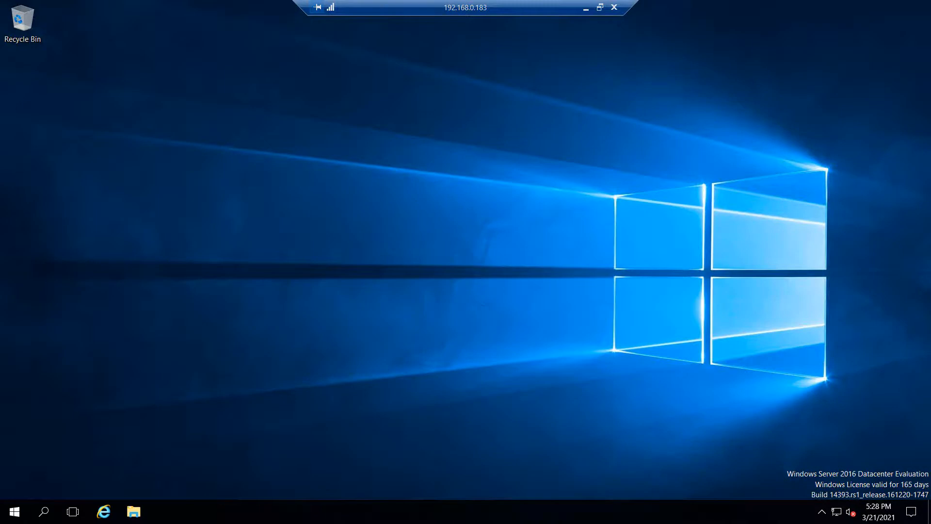
{"action": "right_click", "coordinate": [14, 511]}
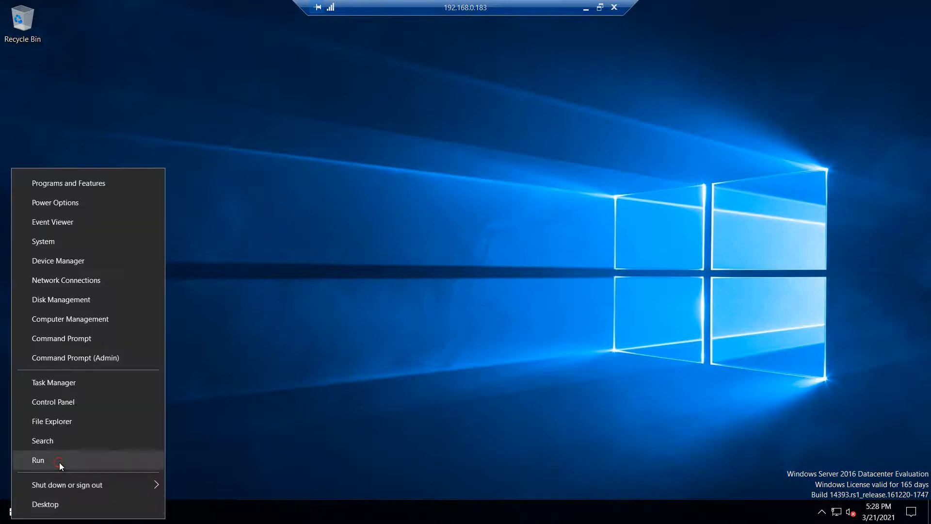
{"action": "left_click", "coordinate": [59, 462]}
{"action": "type", "text": "c"}
{"action": "key", "text": "Escape"}
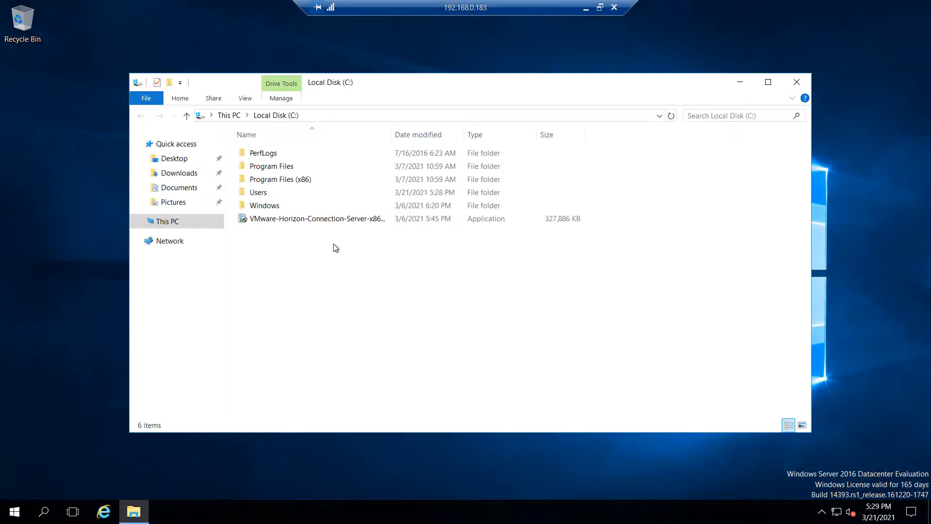
Step: Run the VMware Horizon Connection Server installer as administrator and approve the UAC prompt
{"action": "left_click", "coordinate": [315, 220]}
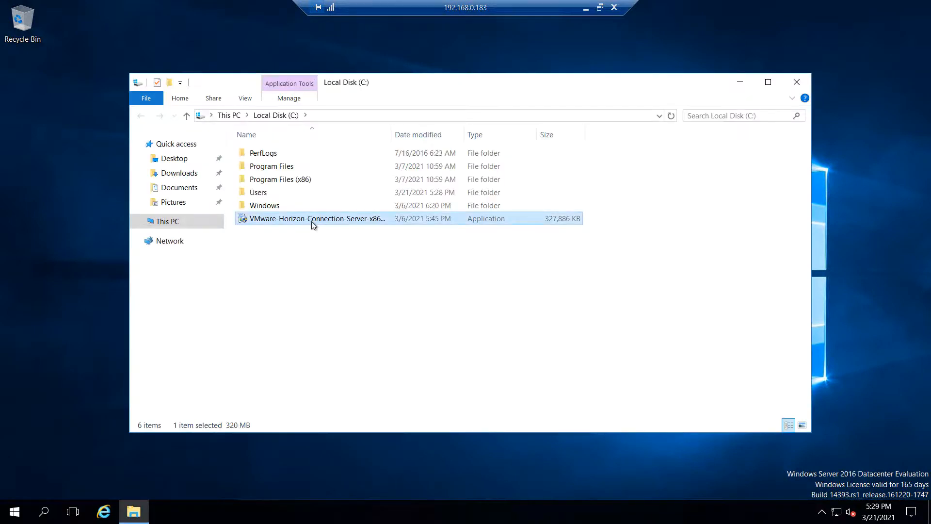
{"action": "right_click", "coordinate": [313, 222]}
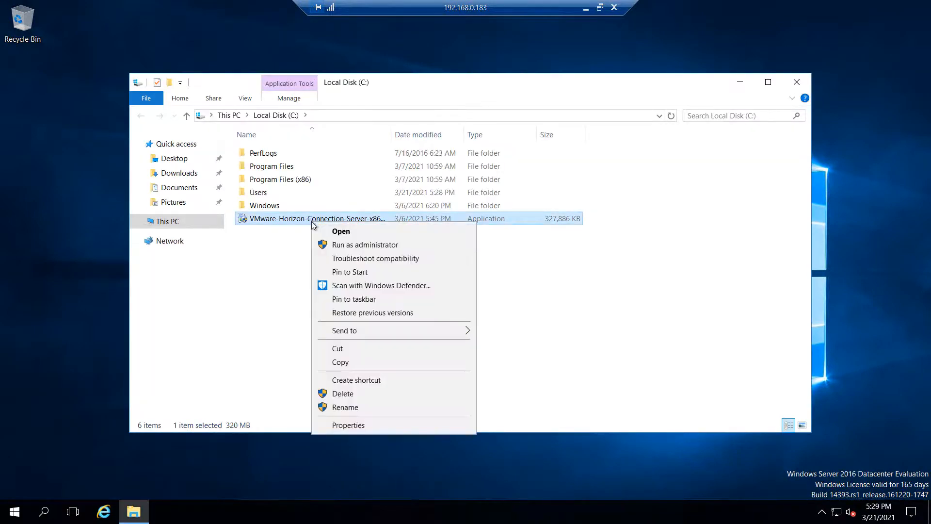
{"action": "left_click", "coordinate": [368, 244]}
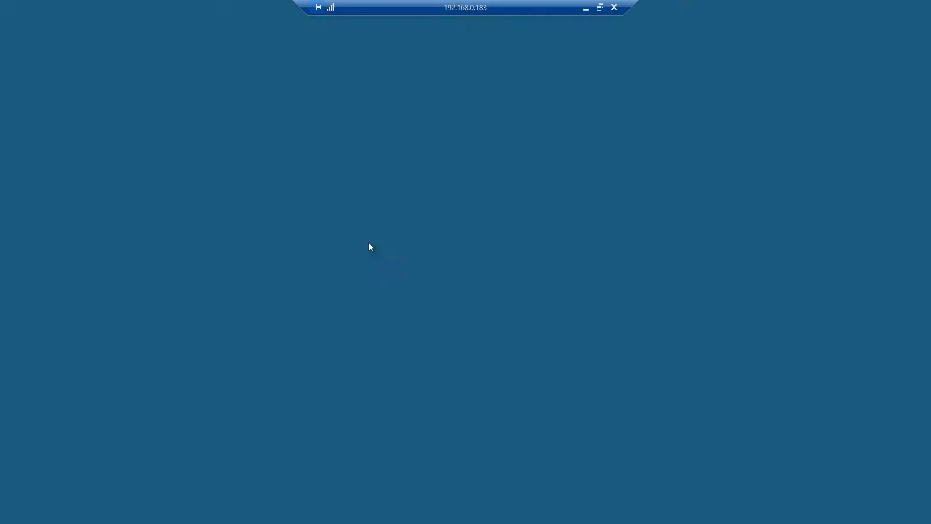
{"action": "left_click", "coordinate": [405, 342]}
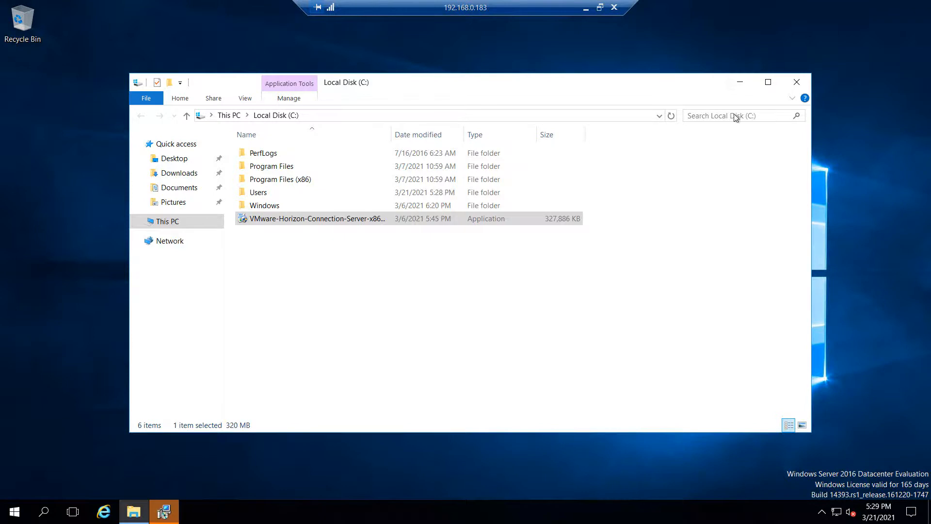
Step: Accept the licence terms, keep the default destination folder, and select Horizon Replica Server
{"action": "left_click", "coordinate": [740, 82]}
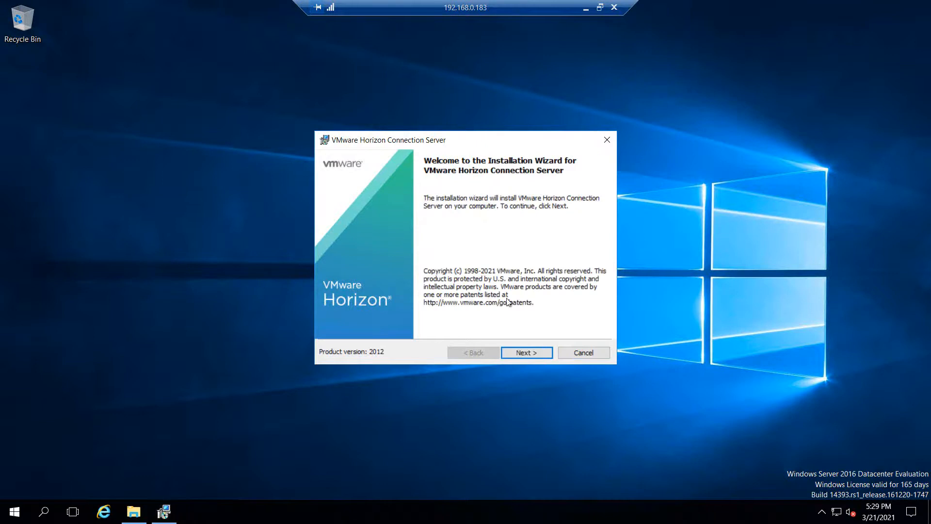
{"action": "left_click", "coordinate": [529, 352]}
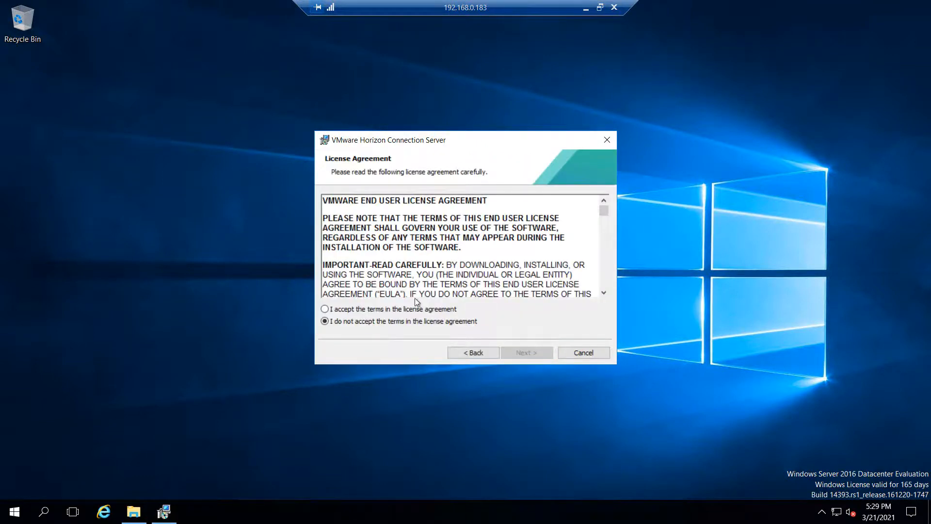
{"action": "left_click", "coordinate": [417, 309]}
{"action": "left_click", "coordinate": [533, 353]}
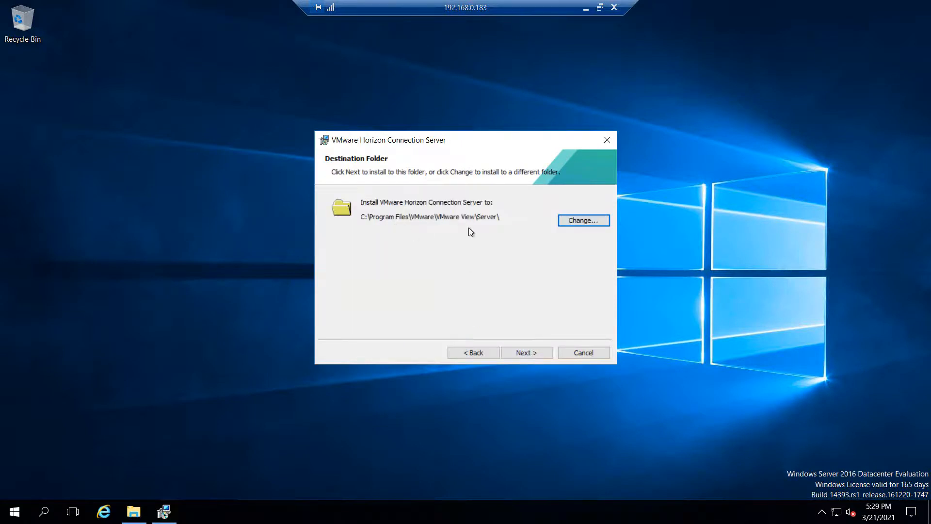
{"action": "left_click", "coordinate": [525, 353]}
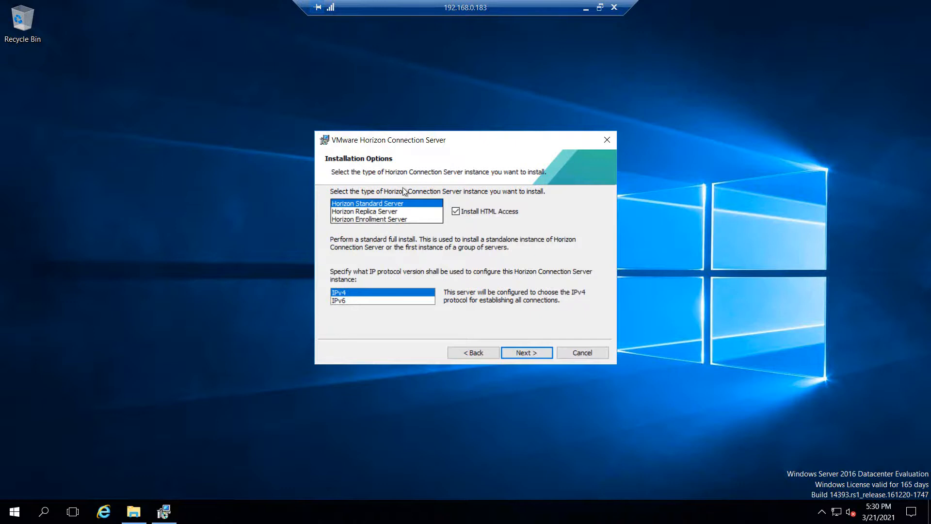
{"action": "left_click", "coordinate": [365, 211]}
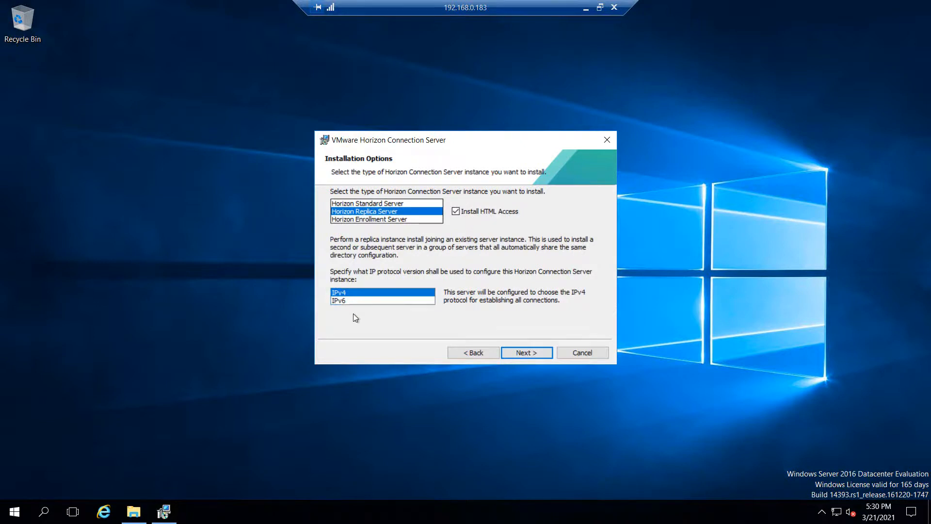
Step: Set vgconnection01.flc.com as the replica's source server and continue
{"action": "left_click", "coordinate": [531, 352]}
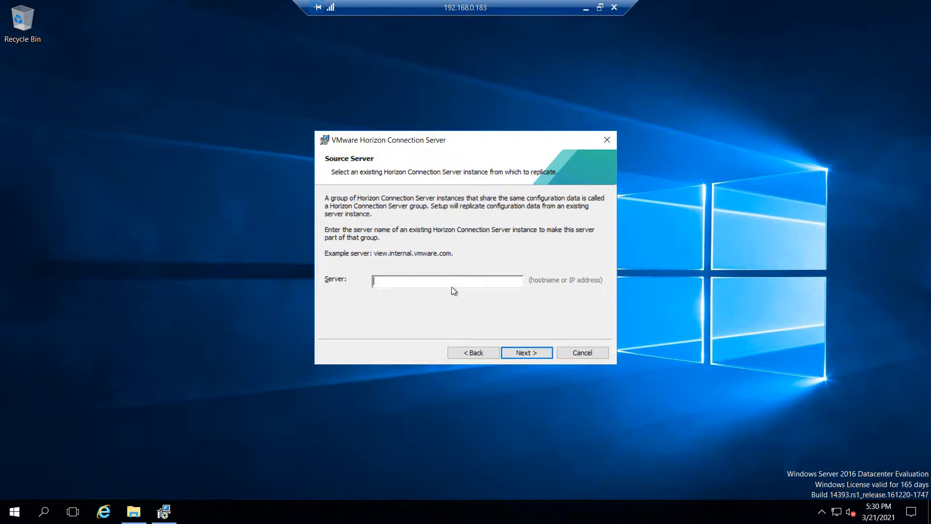
{"action": "type", "text": "vgconnection01.flc.com"}
{"action": "left_click", "coordinate": [527, 352]}
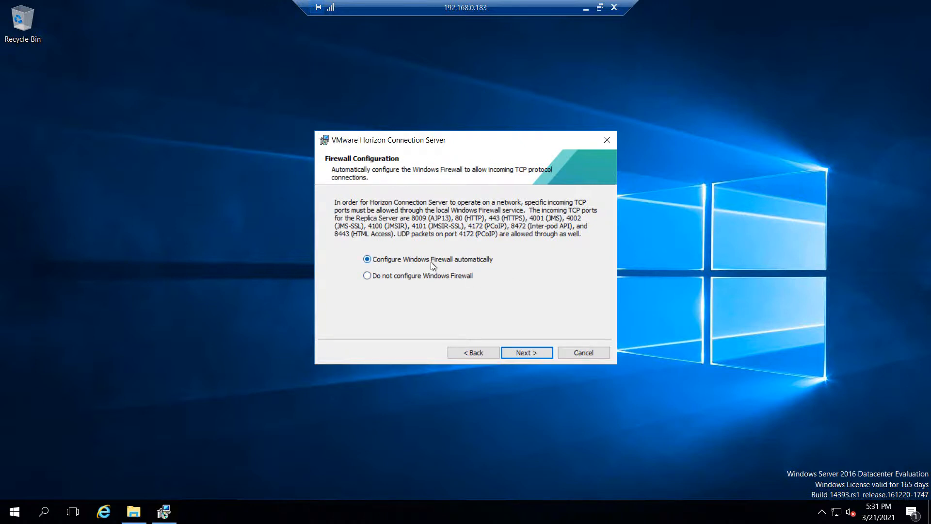
Step: Keep automatic Windows Firewall configuration and start the installation
{"action": "left_click", "coordinate": [528, 353]}
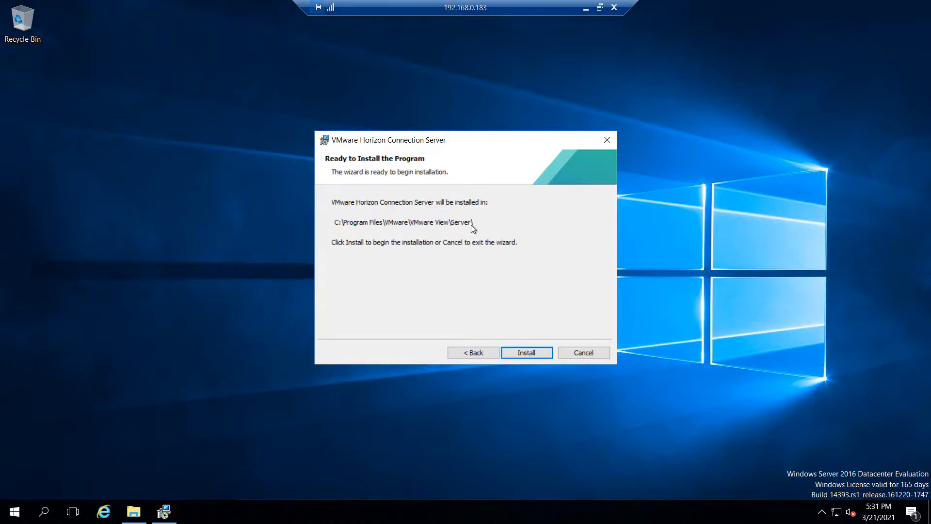
{"action": "left_click", "coordinate": [528, 352]}
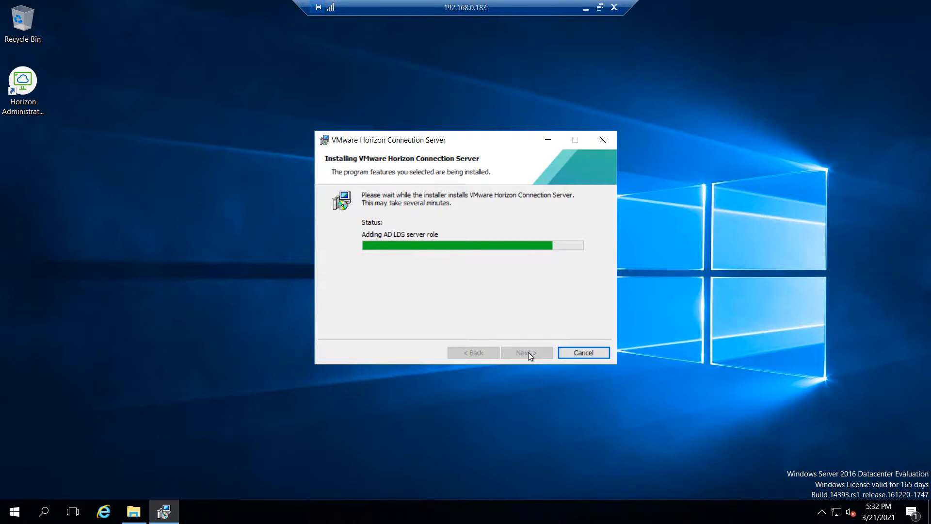
Step: Untick showing the documentation and finish the completed Connection Server installer
{"action": "left_click", "coordinate": [600, 8]}
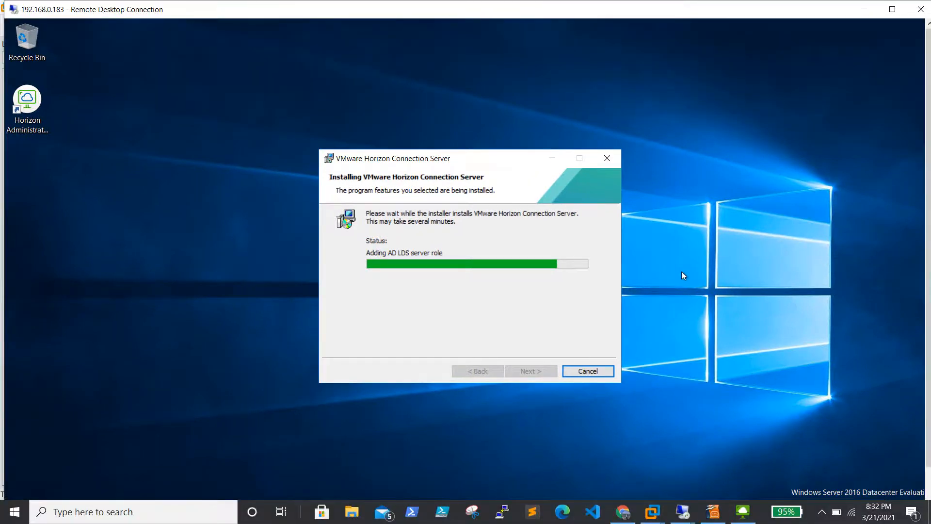
{"action": "left_click", "coordinate": [822, 512]}
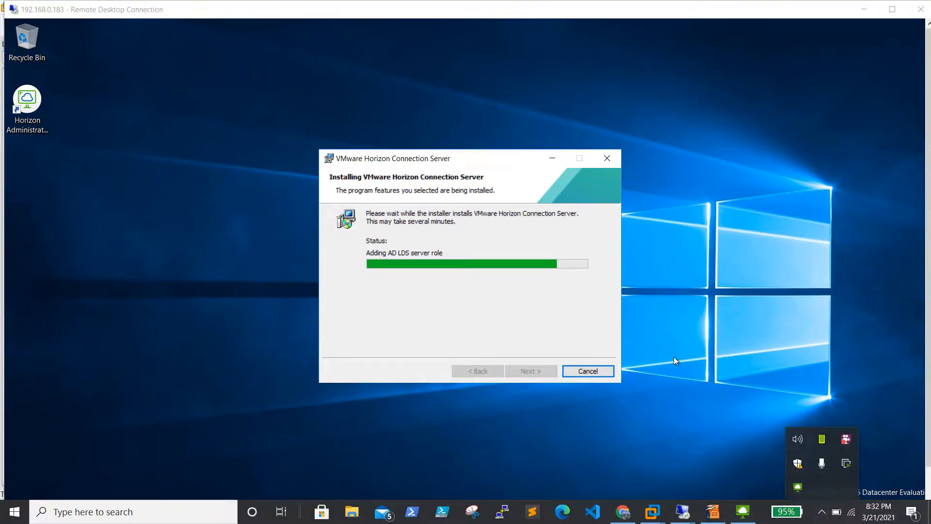
{"action": "left_click", "coordinate": [575, 285]}
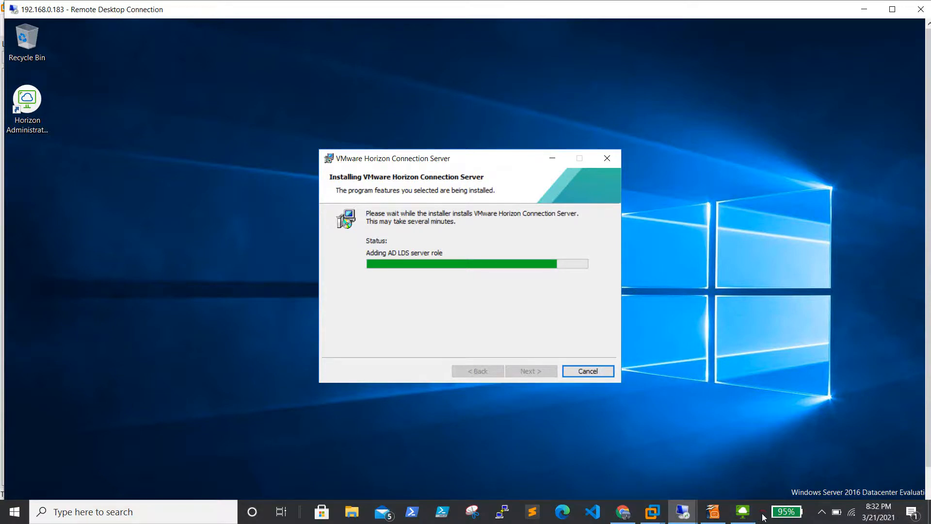
{"action": "left_click", "coordinate": [763, 515]}
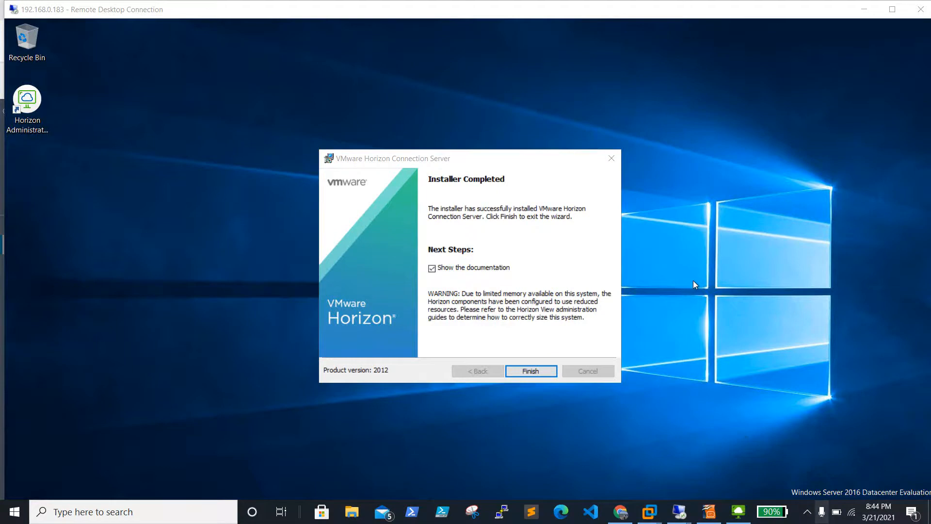
{"action": "left_click", "coordinate": [432, 270]}
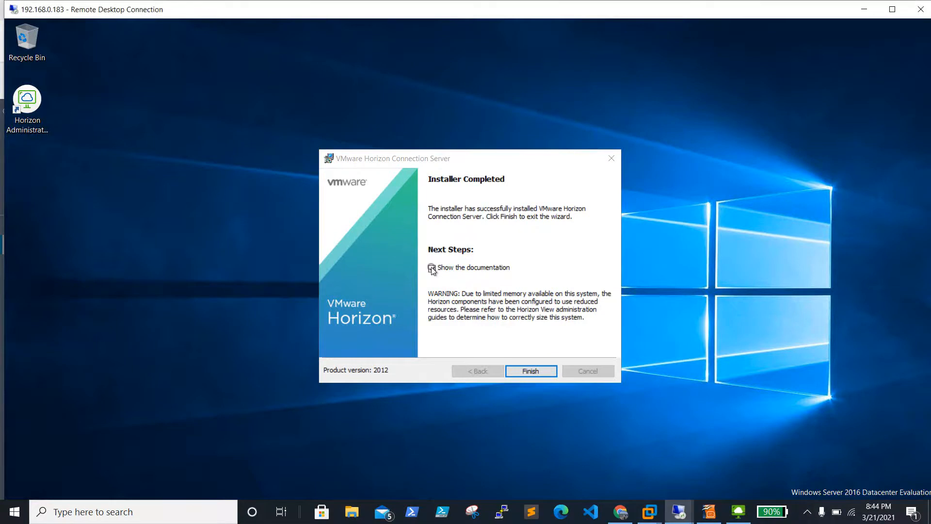
{"action": "left_click", "coordinate": [533, 371]}
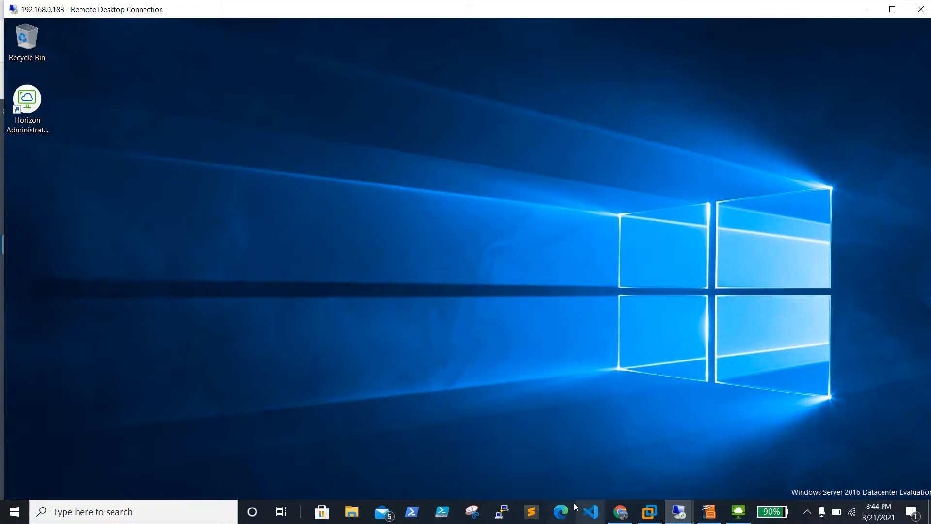
Step: Confirm Horizon Console's Connection Servers list shows VGCONNECTION01 and VGCONNECTION02 enabled, then minimise Chrome
{"action": "left_click", "coordinate": [622, 512]}
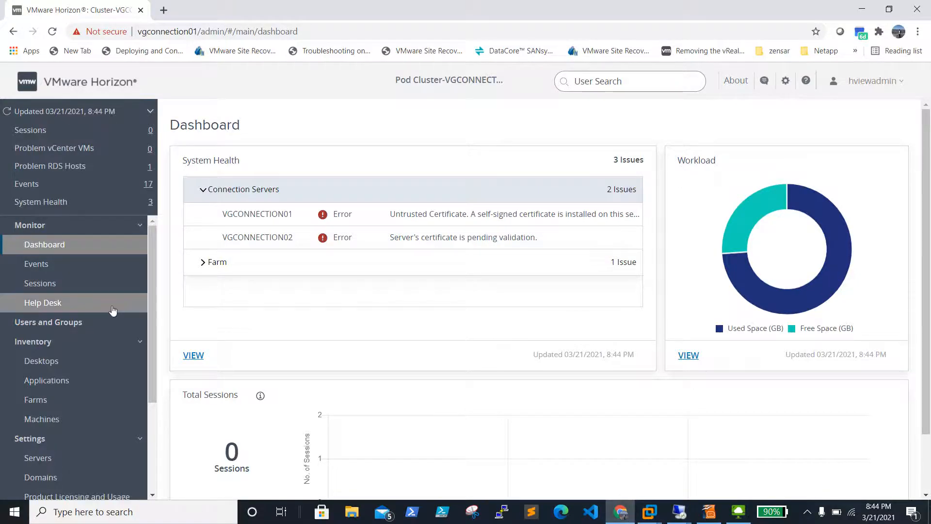
{"action": "left_click", "coordinate": [52, 461]}
{"action": "left_click", "coordinate": [876, 219]}
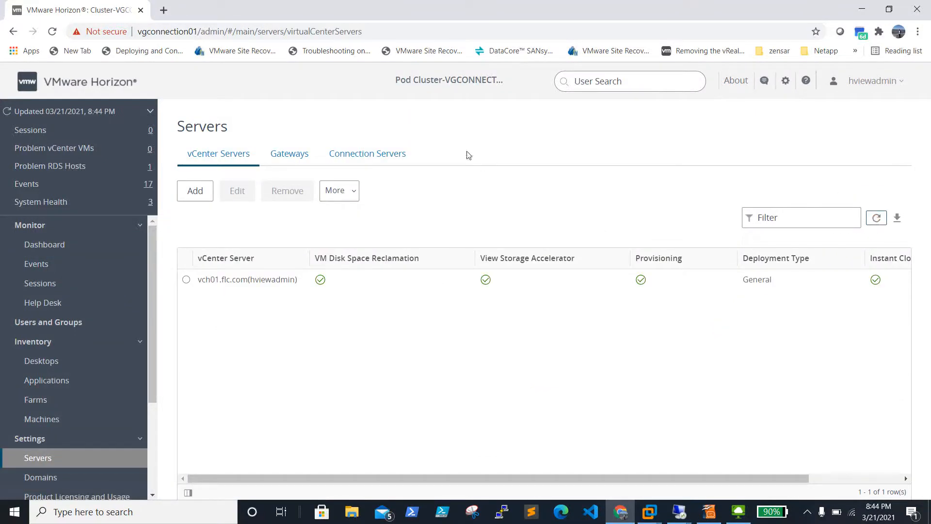
{"action": "left_click", "coordinate": [343, 158]}
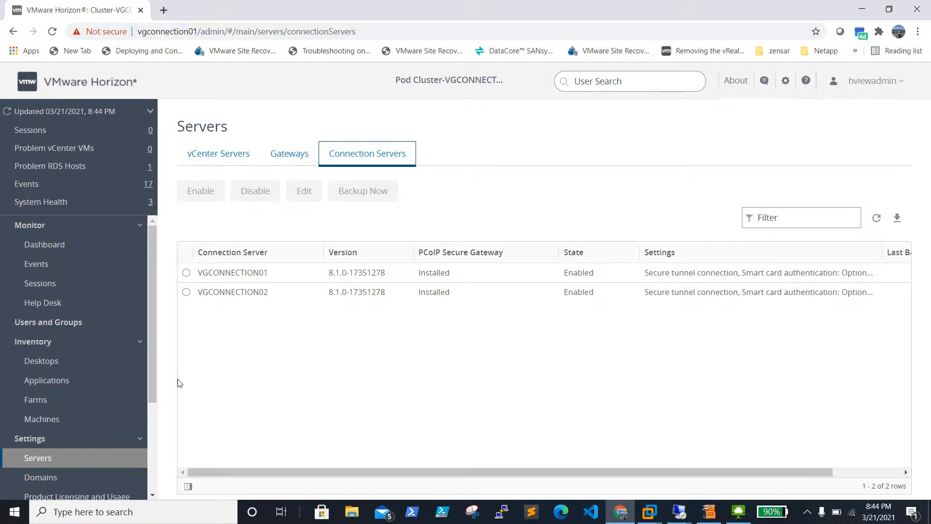
{"action": "left_click", "coordinate": [861, 8]}
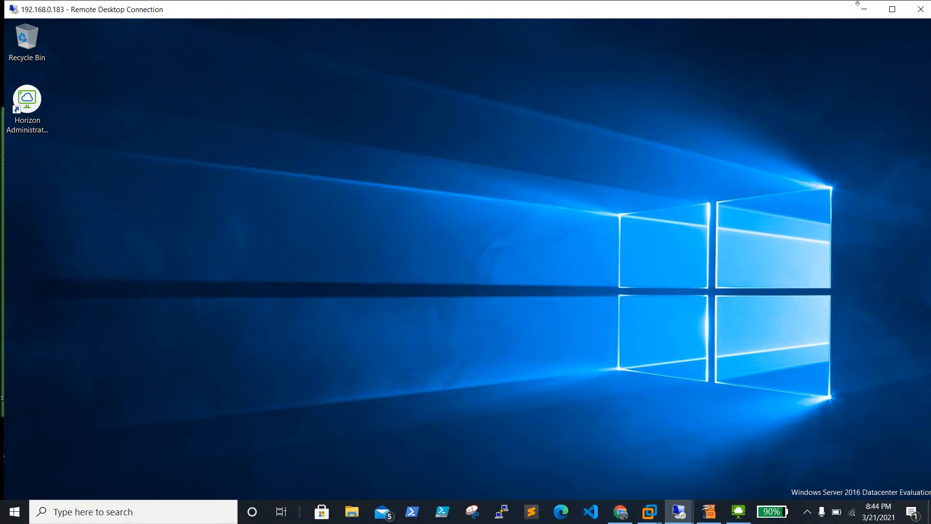
Step: Launch Horizon Administrator Console, always using the chosen app for localhost, then minimise the remote session
{"action": "double_click", "coordinate": [27, 99]}
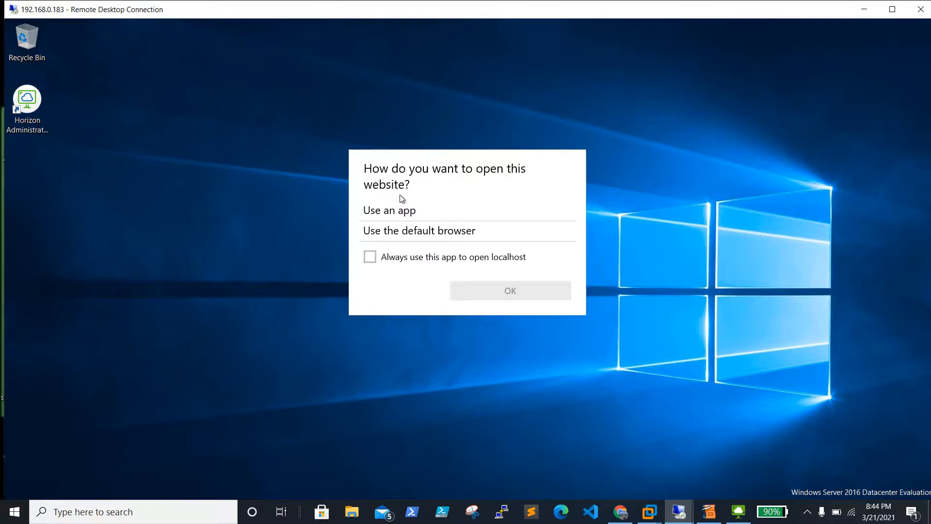
{"action": "left_click", "coordinate": [375, 259]}
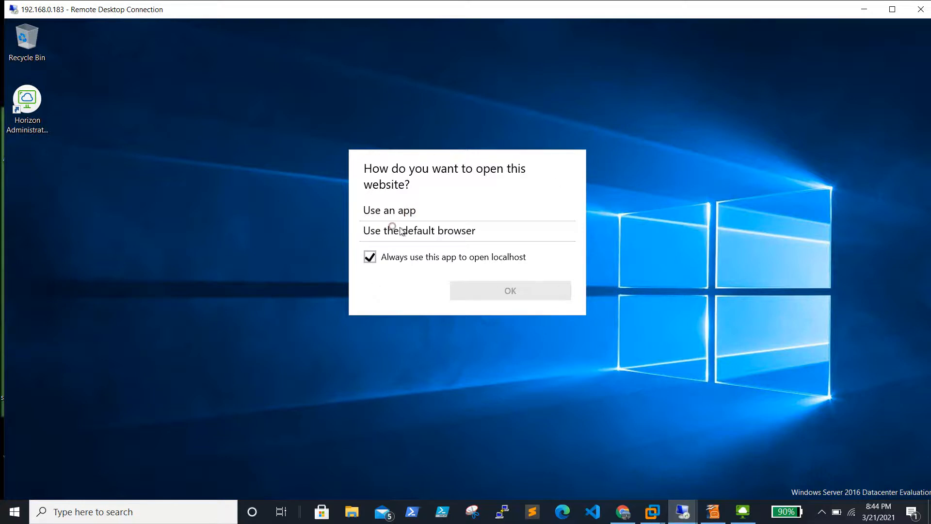
{"action": "left_click", "coordinate": [503, 299]}
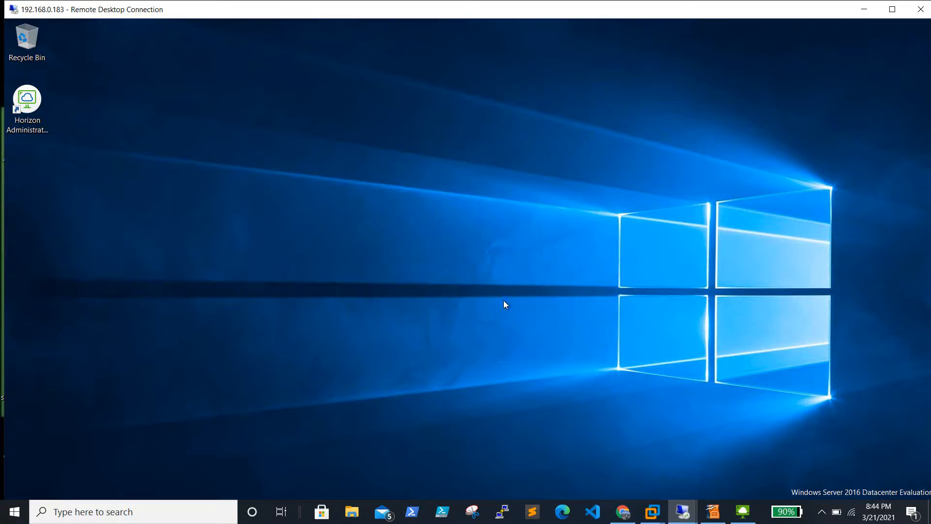
{"action": "left_click", "coordinate": [862, 7]}
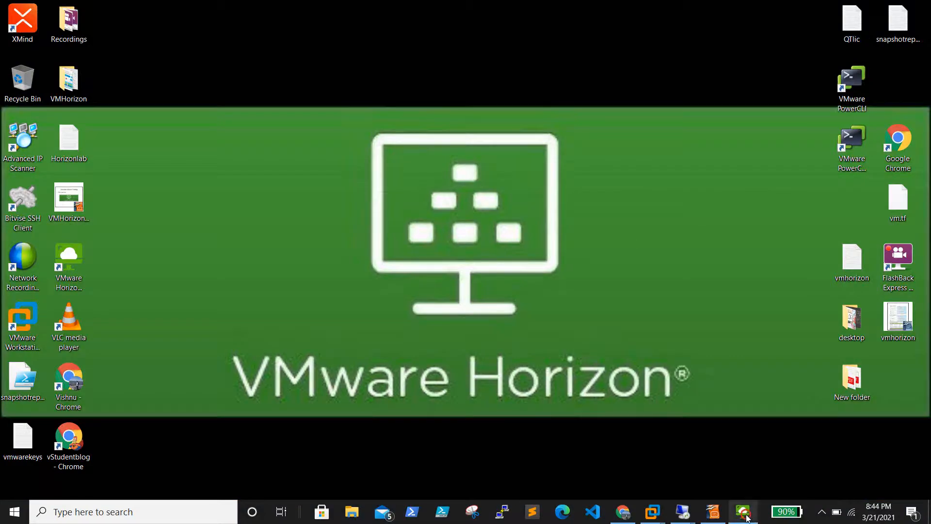
Step: In Horizon Client, add new server vgconnection02.flc.com and connect; the attempt times out
{"action": "left_click", "coordinate": [741, 508]}
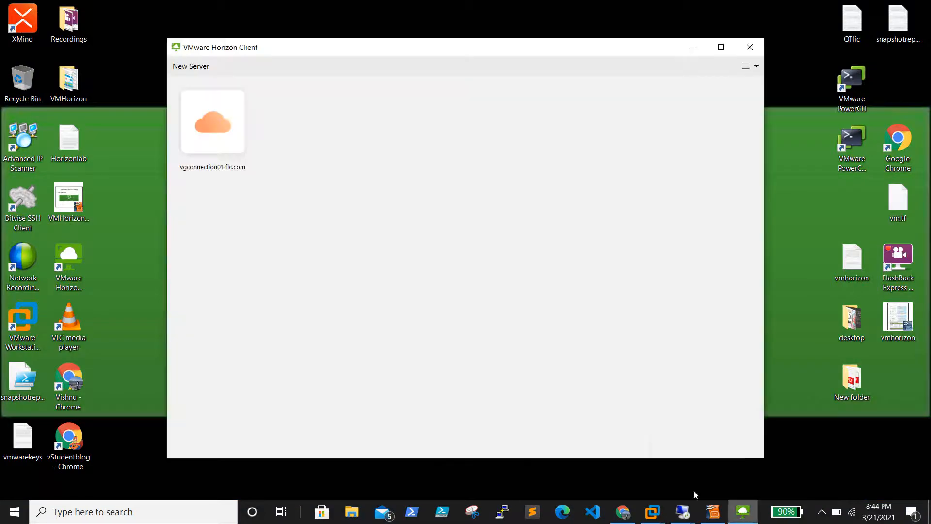
{"action": "left_click", "coordinate": [191, 66]}
{"action": "type", "text": "vgconnec"}
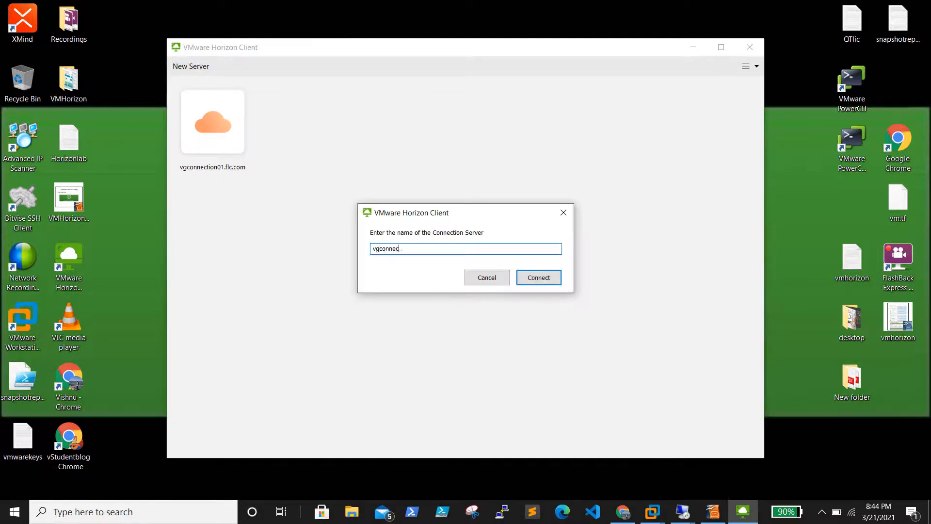
{"action": "type", "text": "tion02.flc.com"}
{"action": "left_click", "coordinate": [553, 278]}
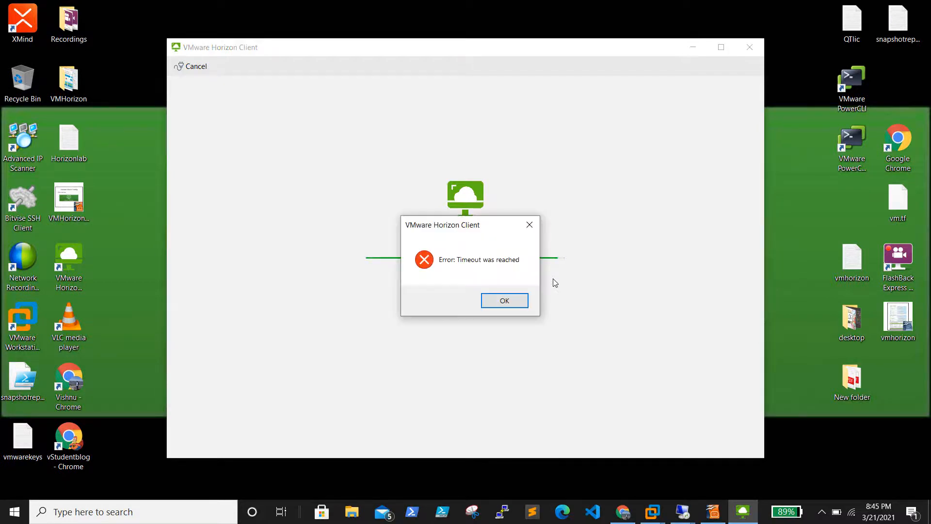
Step: After the timeout, re-enter vgconnection02 as a new server, connect, then return to the Horizon Console in Chrome
{"action": "left_click", "coordinate": [485, 301]}
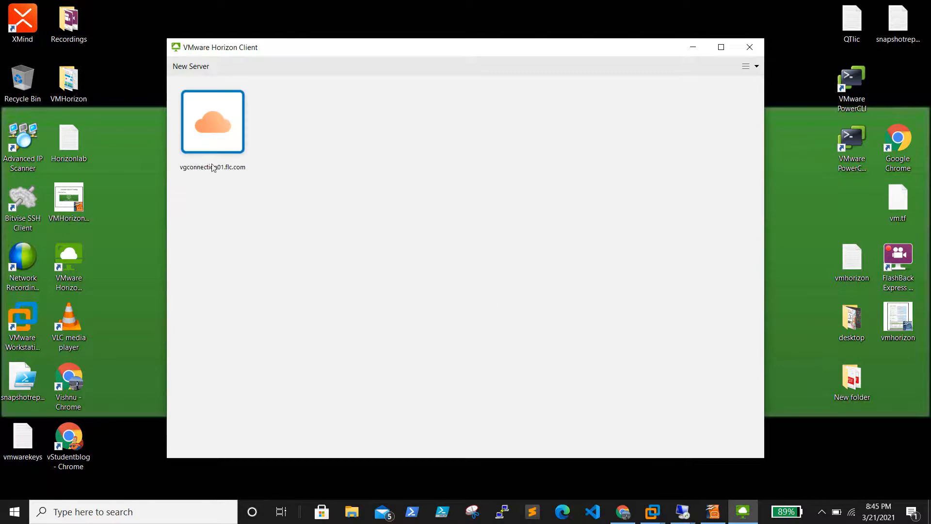
{"action": "left_click", "coordinate": [193, 68]}
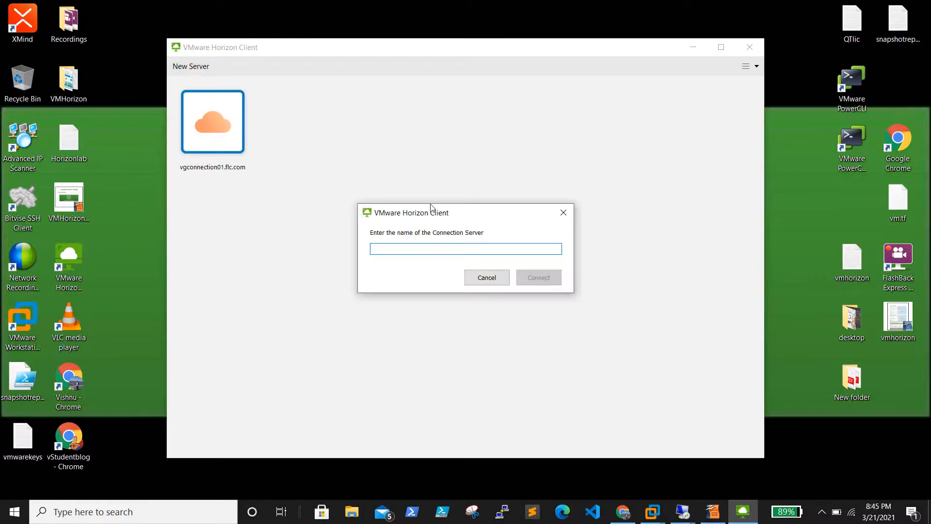
{"action": "left_click", "coordinate": [409, 249]}
{"action": "type", "text": "vgconnection02.flc.com"}
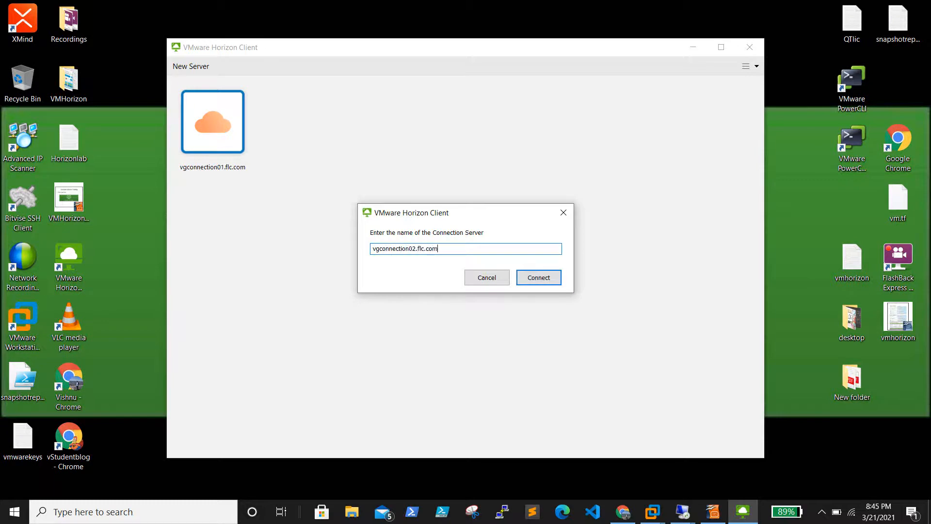
{"action": "key", "text": "Return"}
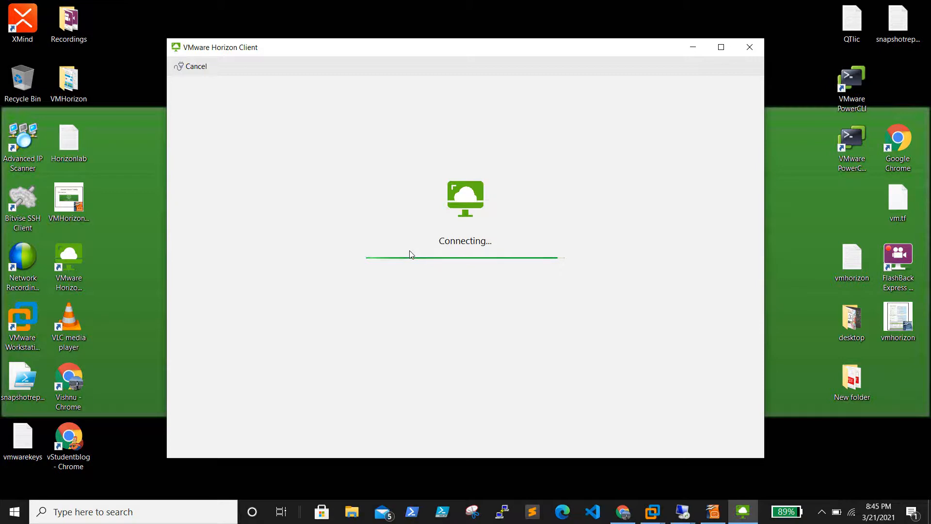
{"action": "left_click", "coordinate": [621, 514]}
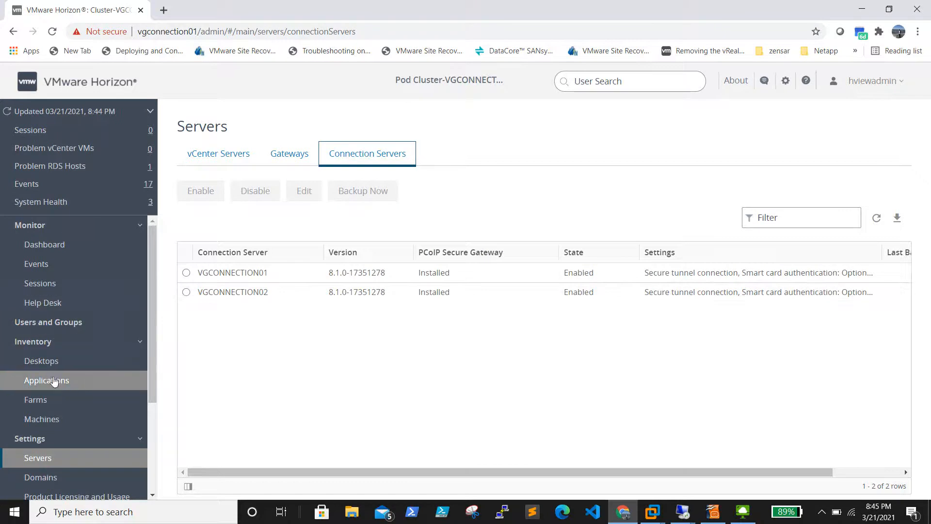
Step: Inspect VGCONNECTION02's tunnel and Blast gateway settings, cancel without changes, and minimise Chrome
{"action": "left_click", "coordinate": [186, 292]}
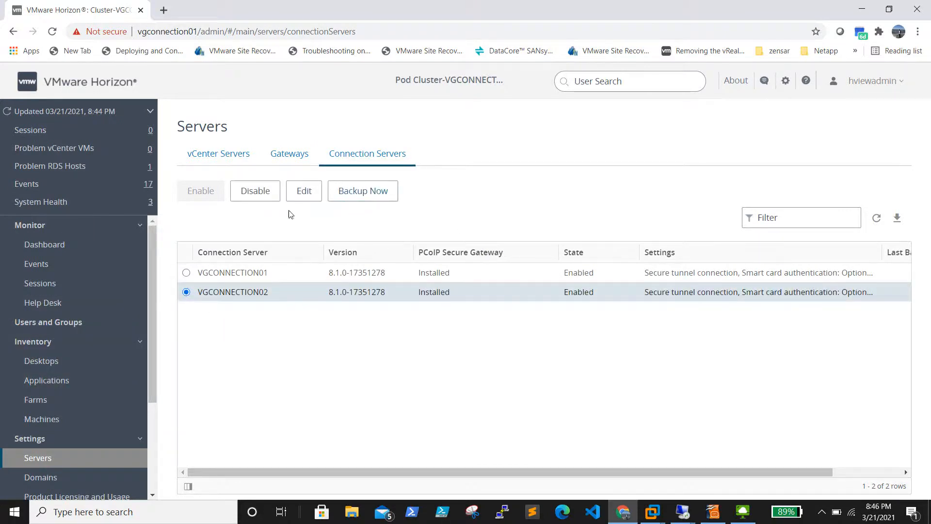
{"action": "left_click", "coordinate": [305, 192]}
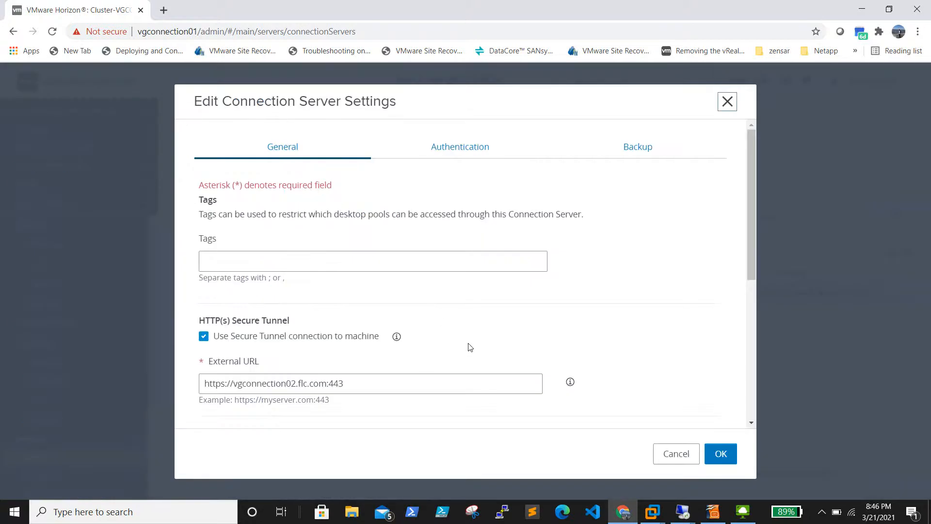
{"action": "scroll", "coordinate": [470, 347], "scroll_direction": "down", "scroll_amount": 3}
{"action": "scroll", "coordinate": [470, 347], "scroll_direction": "down", "scroll_amount": 3}
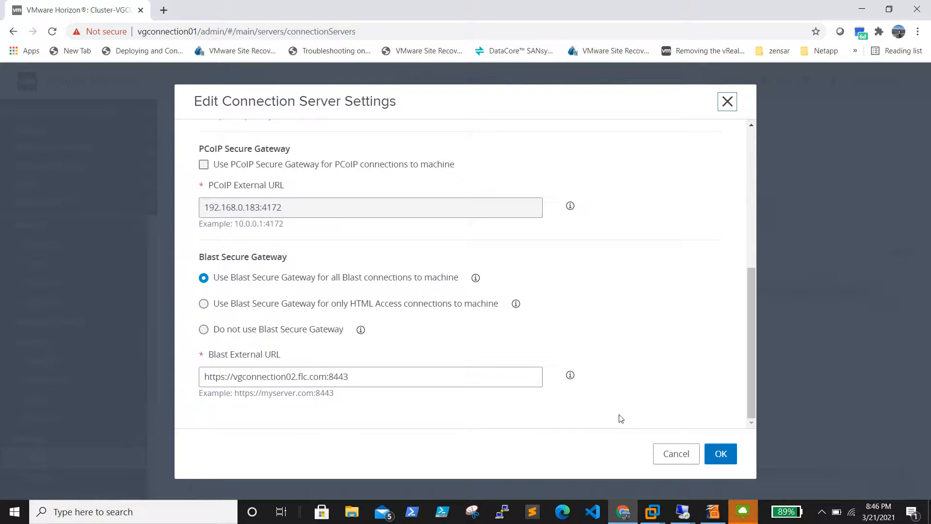
{"action": "left_click", "coordinate": [666, 455]}
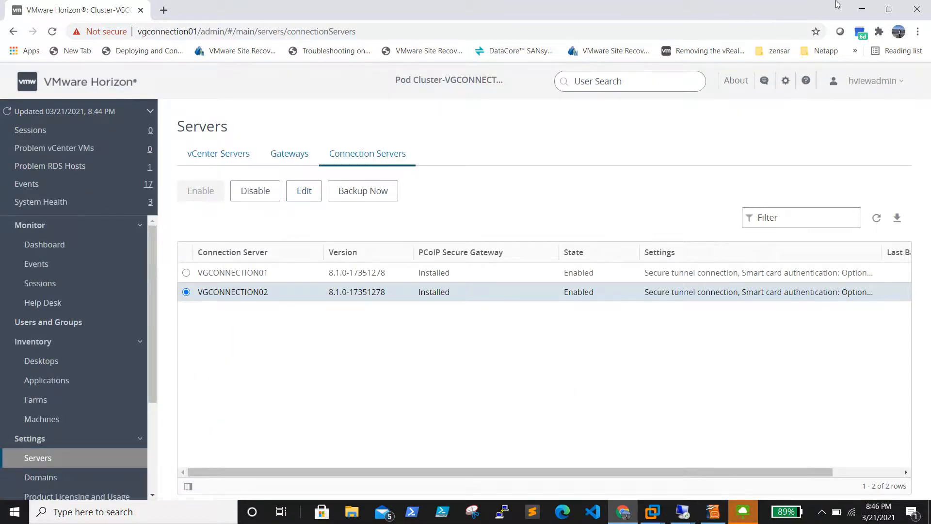
{"action": "left_click", "coordinate": [861, 8]}
Step: Dismiss the Horizon timeout error and bring the remote server session up full screen
{"action": "left_click", "coordinate": [515, 309]}
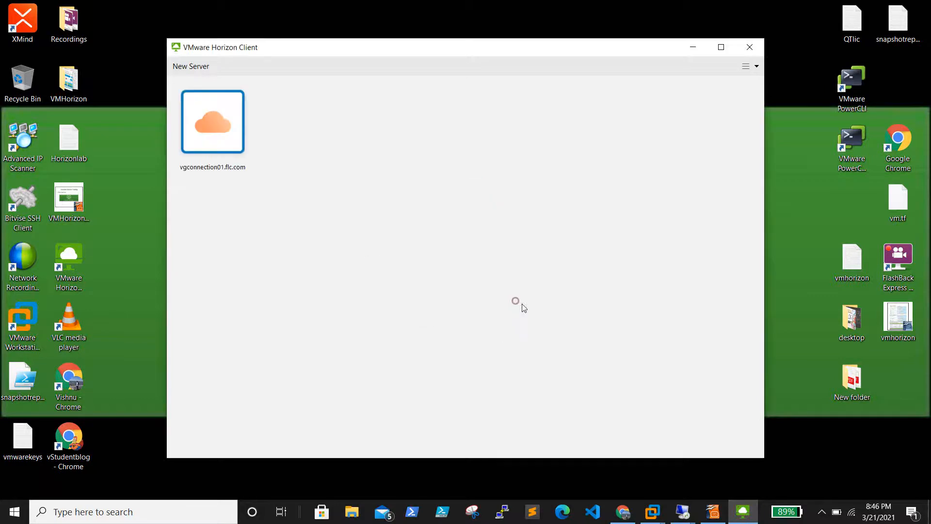
{"action": "mouse_move", "coordinate": [678, 512]}
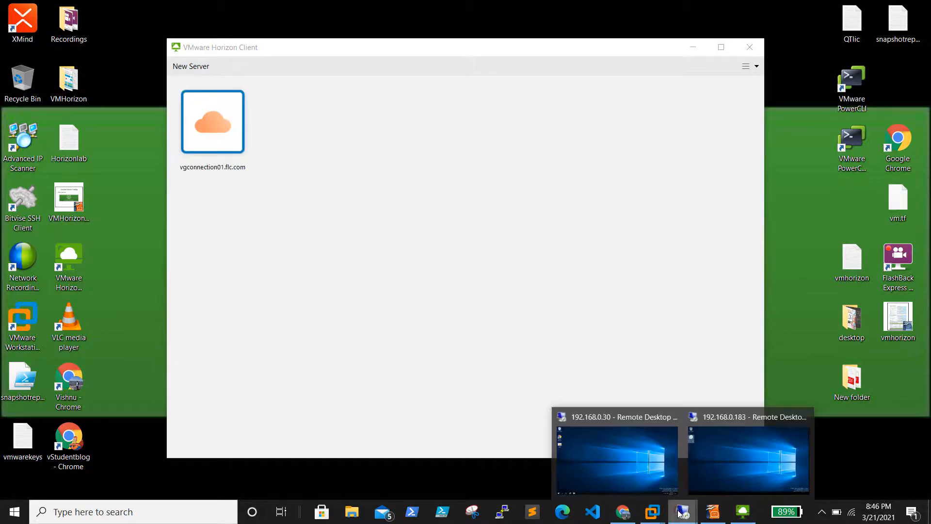
{"action": "left_click", "coordinate": [732, 448]}
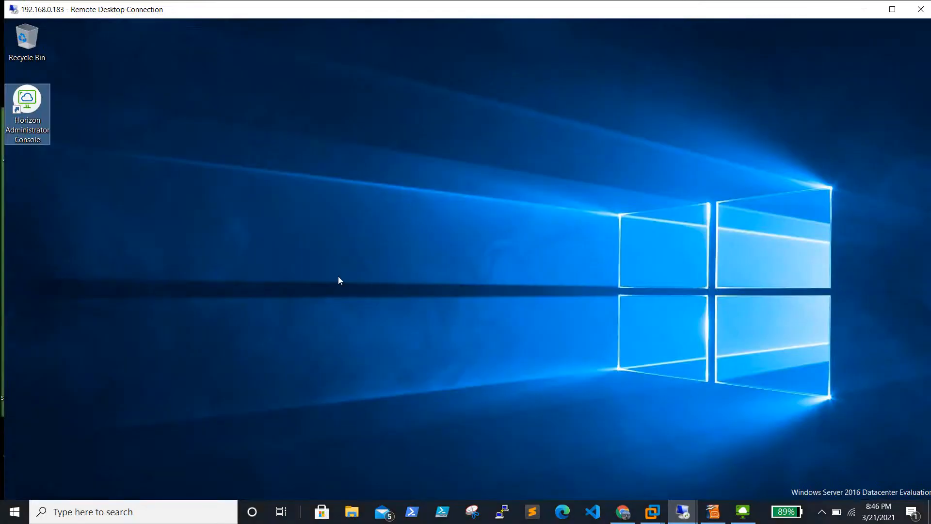
{"action": "left_click", "coordinate": [893, 9]}
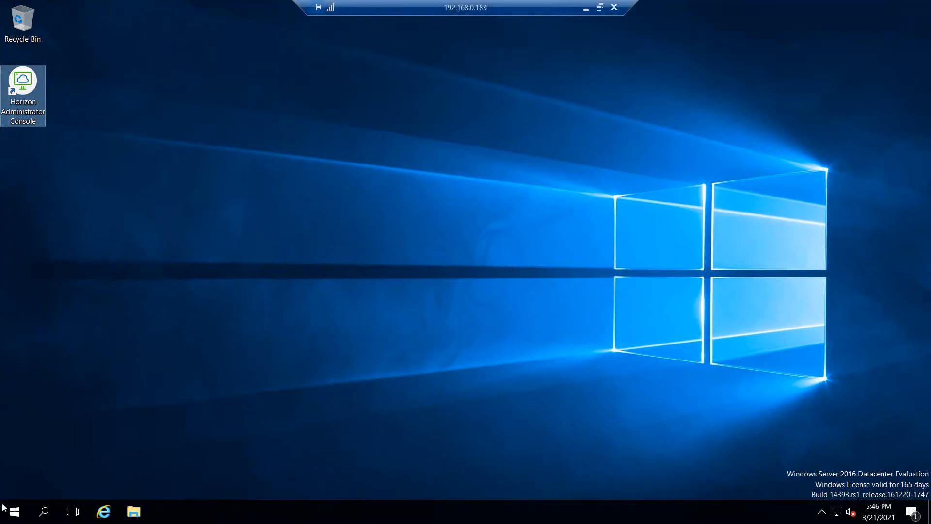
Step: Restart the remote Windows Server 2016 machine from the Win+X power menu, confirming the restart
{"action": "left_click", "coordinate": [62, 487]}
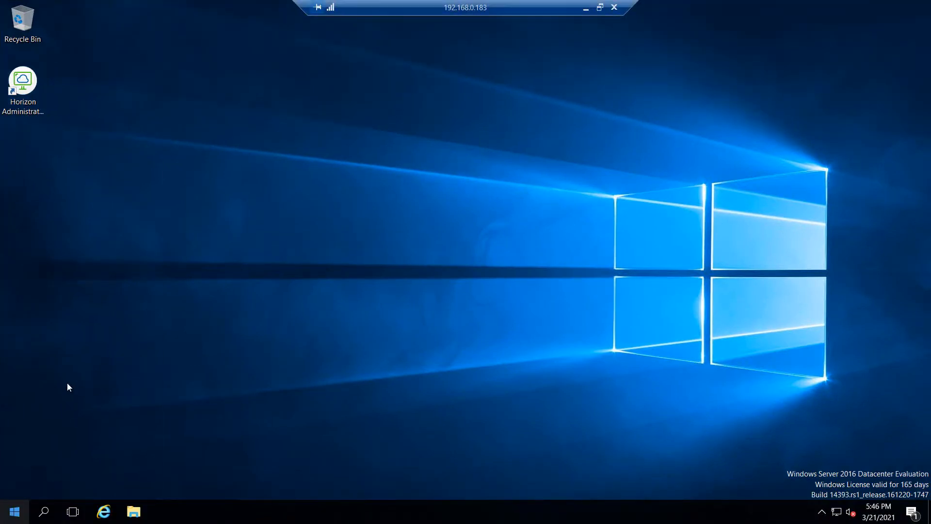
{"action": "key", "text": "super+x"}
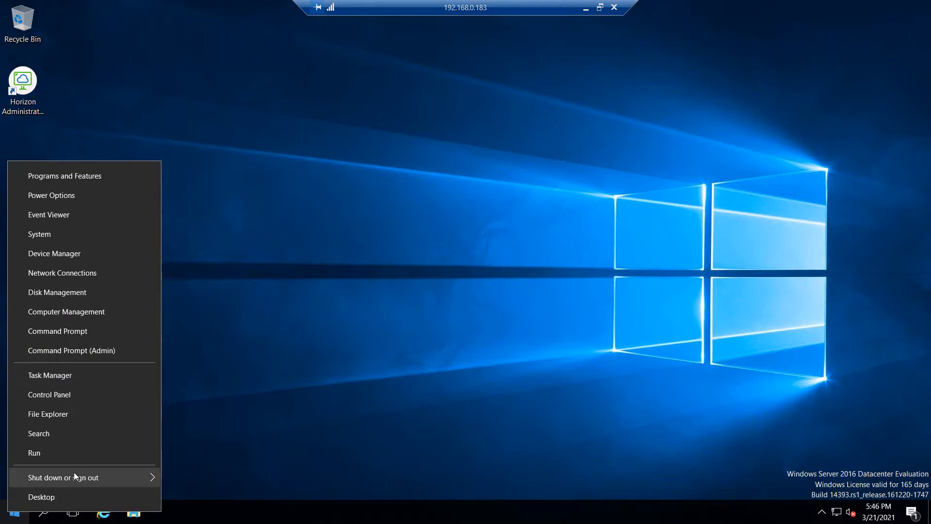
{"action": "mouse_move", "coordinate": [74, 473]}
{"action": "left_click", "coordinate": [223, 473]}
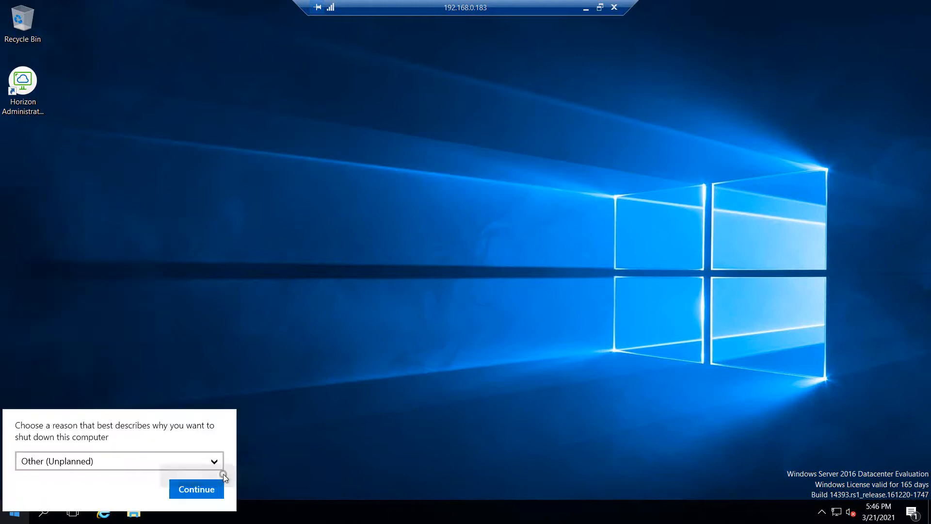
{"action": "left_click", "coordinate": [197, 489]}
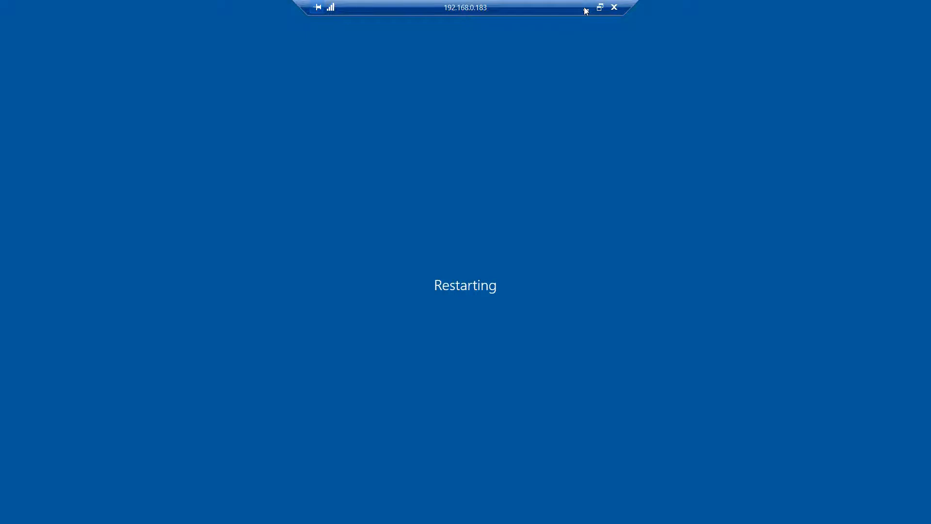
Step: Launch the Horizon Administrator Console shortcut and close the extra localhost admin tab
{"action": "left_click", "coordinate": [585, 9]}
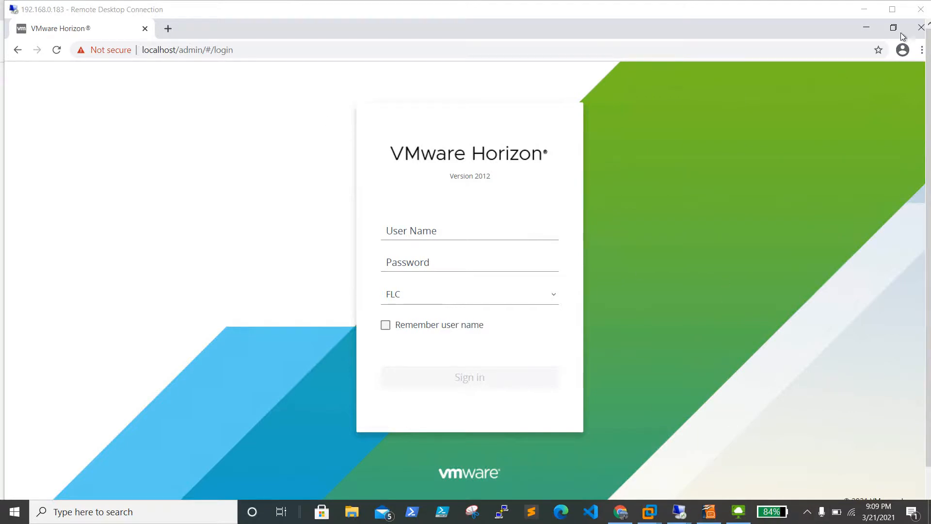
{"action": "left_click", "coordinate": [920, 27]}
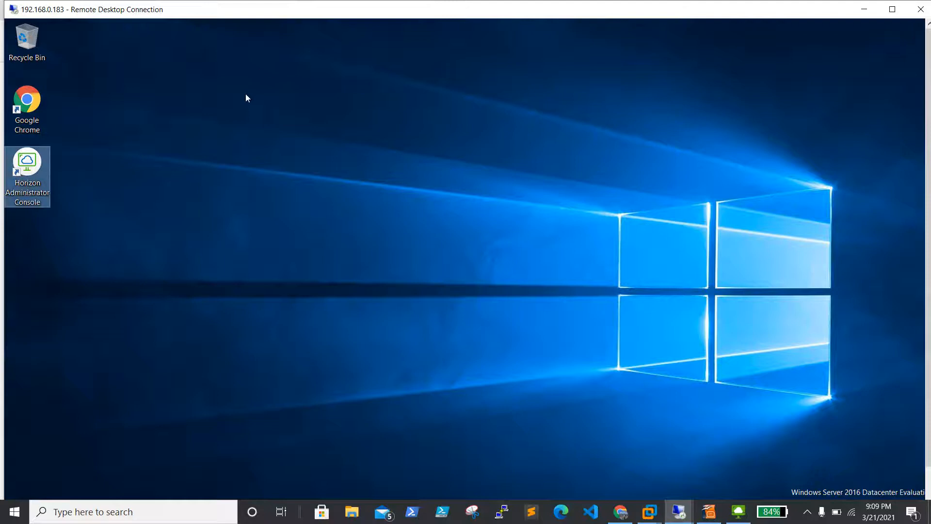
{"action": "double_click", "coordinate": [28, 160]}
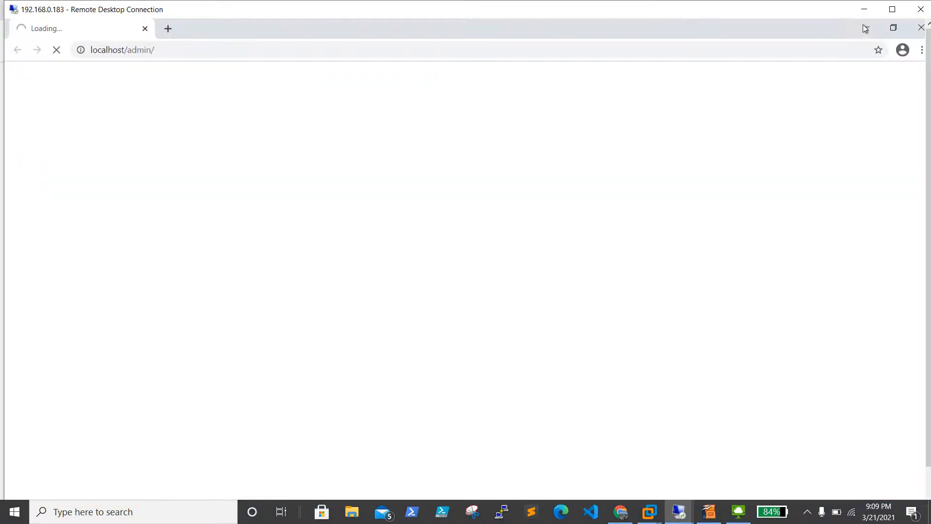
{"action": "left_click", "coordinate": [864, 27]}
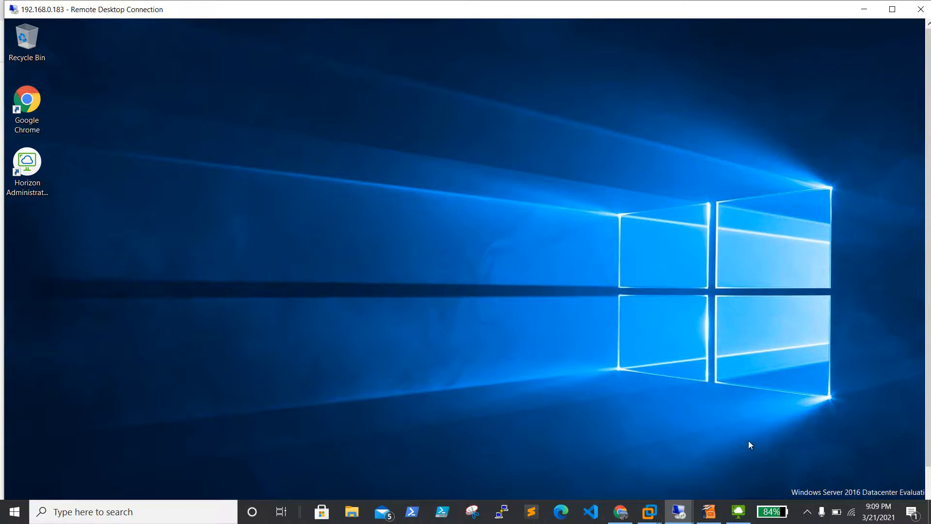
{"action": "left_click_drag", "start_coordinate": [928, 278], "coordinate": [928, 320]}
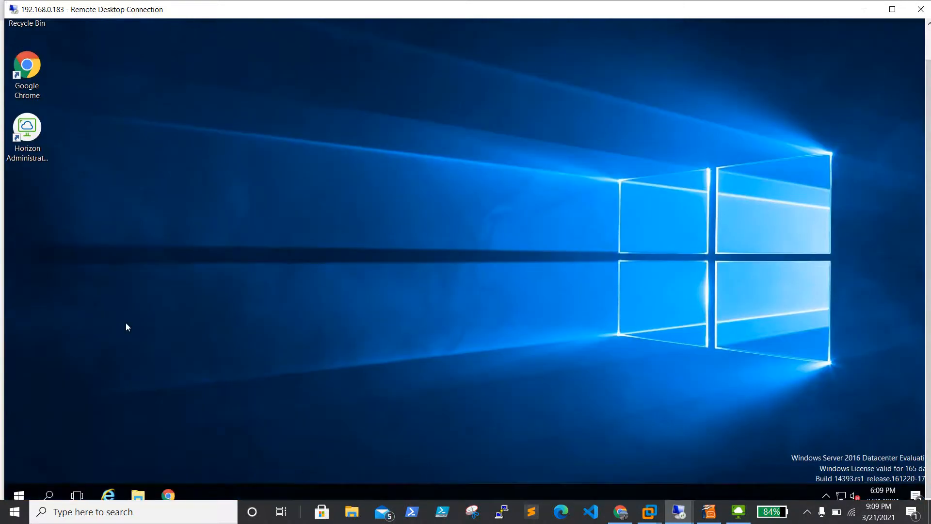
{"action": "double_click", "coordinate": [27, 126]}
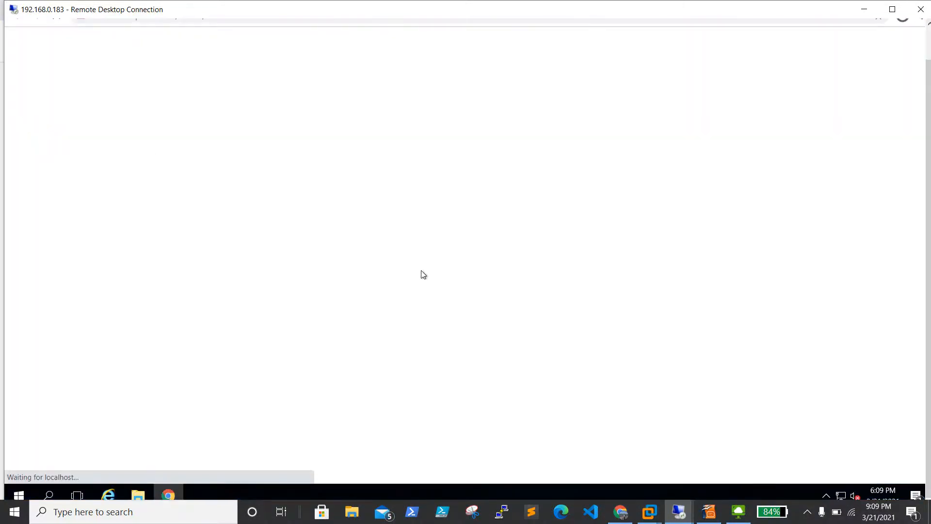
{"action": "left_click_drag", "start_coordinate": [928, 228], "coordinate": [929, 111]}
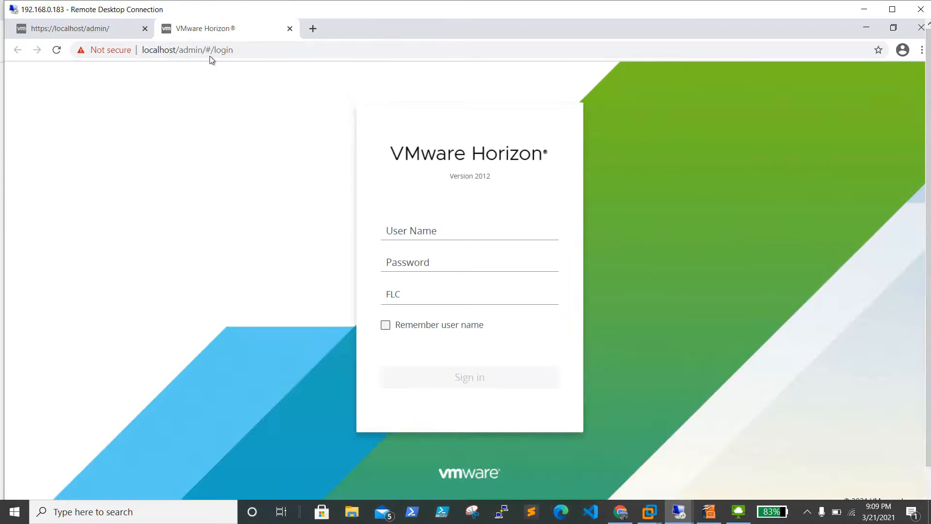
{"action": "left_click", "coordinate": [144, 28]}
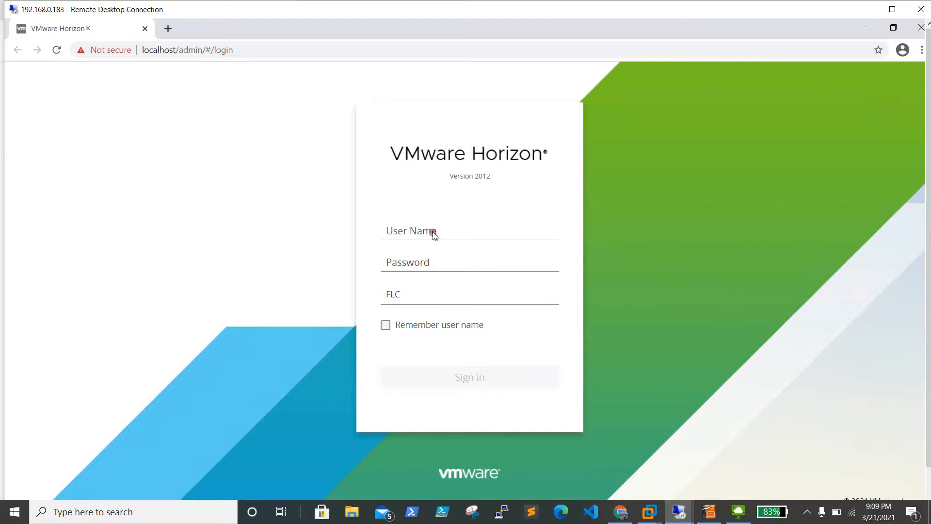
Step: Sign in to the console with the admin user name and password
{"action": "left_click", "coordinate": [416, 234]}
{"action": "type", "text": "hviewadmin"}
{"action": "key", "text": "Tab"}
{"action": "type", "text": "**"}
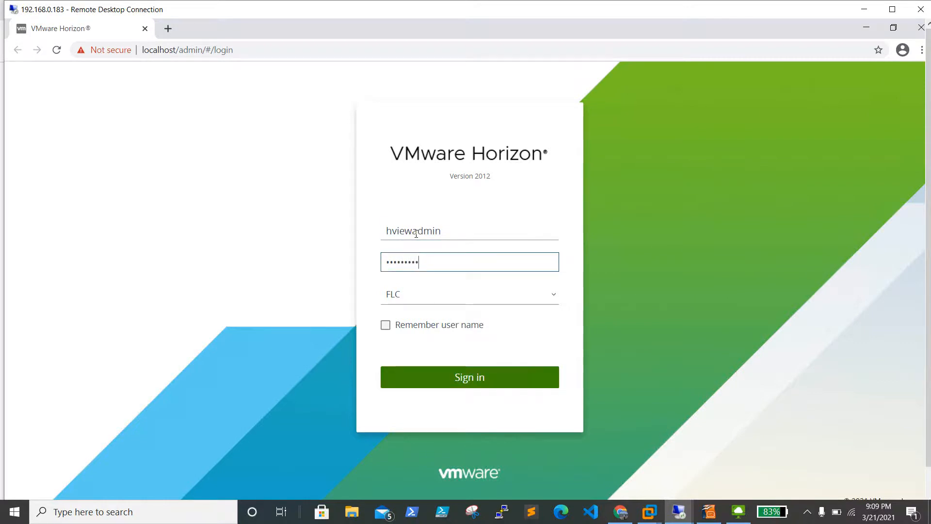
{"action": "type", "text": "**********"}
{"action": "key", "text": "Return"}
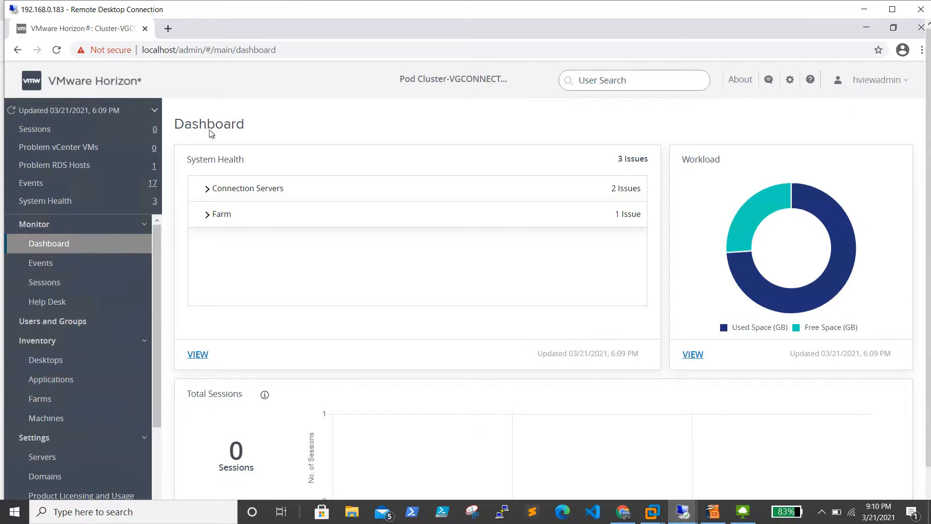
Step: Show the Connection Servers list under Settings > Servers to confirm both servers appear
{"action": "left_click_drag", "start_coordinate": [154, 264], "coordinate": [153, 316]}
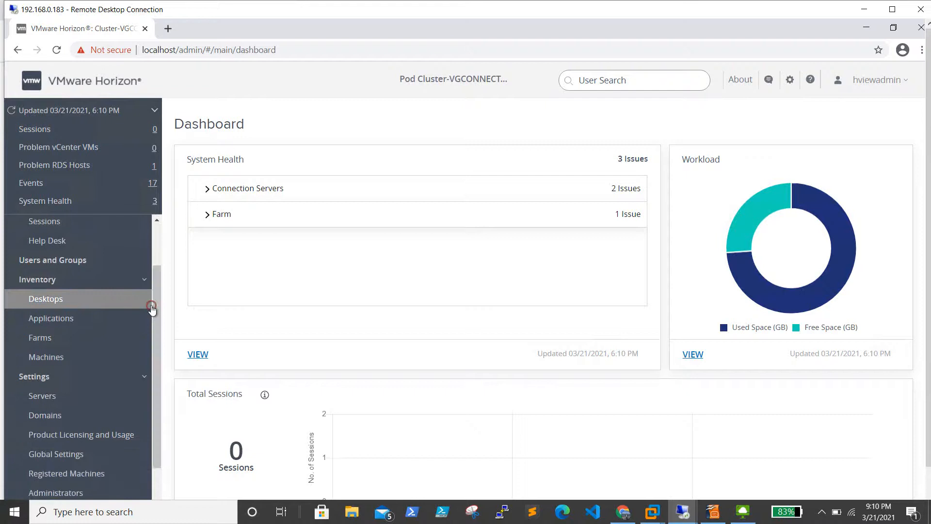
{"action": "left_click", "coordinate": [56, 396]}
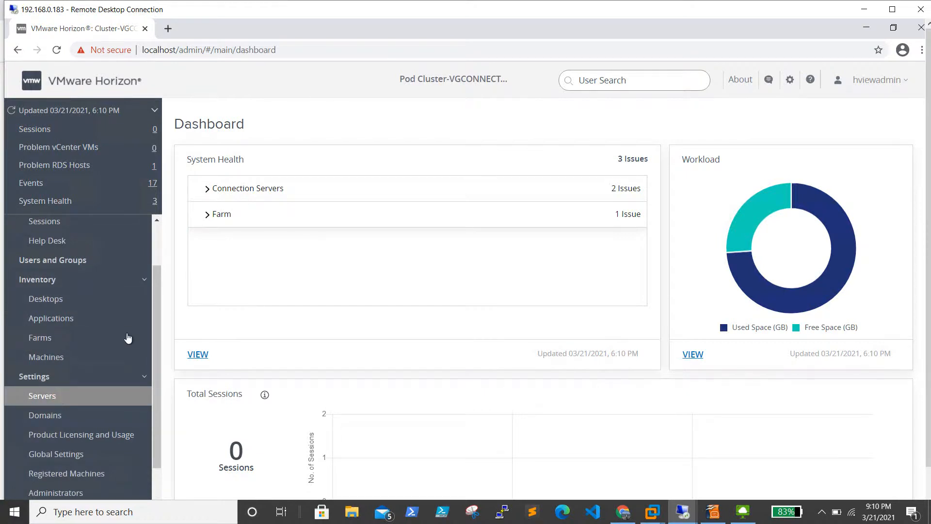
{"action": "left_click", "coordinate": [59, 395]}
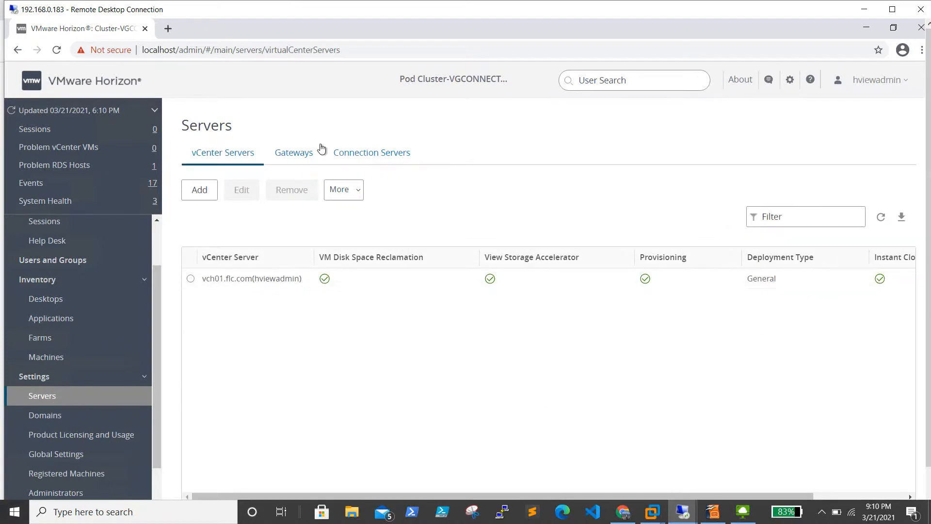
{"action": "left_click", "coordinate": [367, 159]}
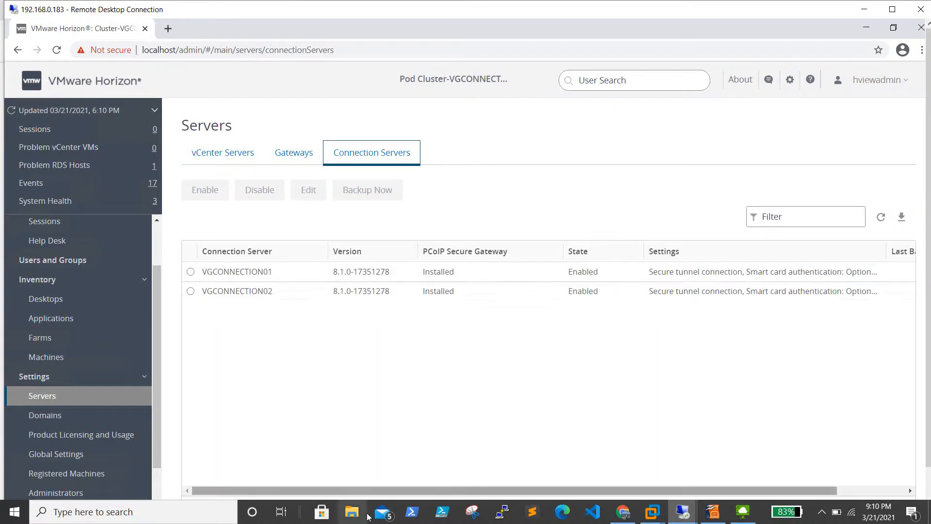
{"action": "left_click_drag", "start_coordinate": [358, 490], "coordinate": [601, 513]}
{"action": "left_click_drag", "start_coordinate": [475, 507], "coordinate": [286, 473]}
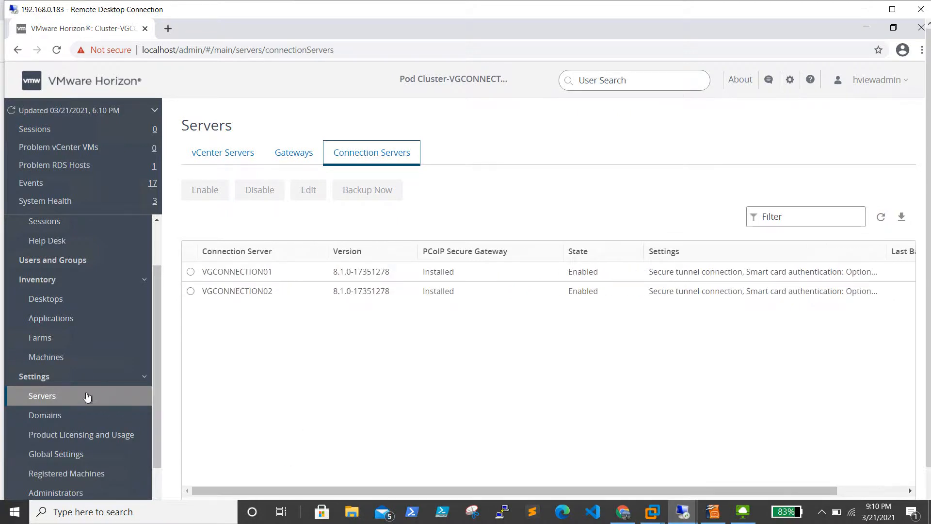
Step: Review the Win10DedA desktop pool, the application pools and ApplicationFarm under Inventory
{"action": "left_click", "coordinate": [54, 303]}
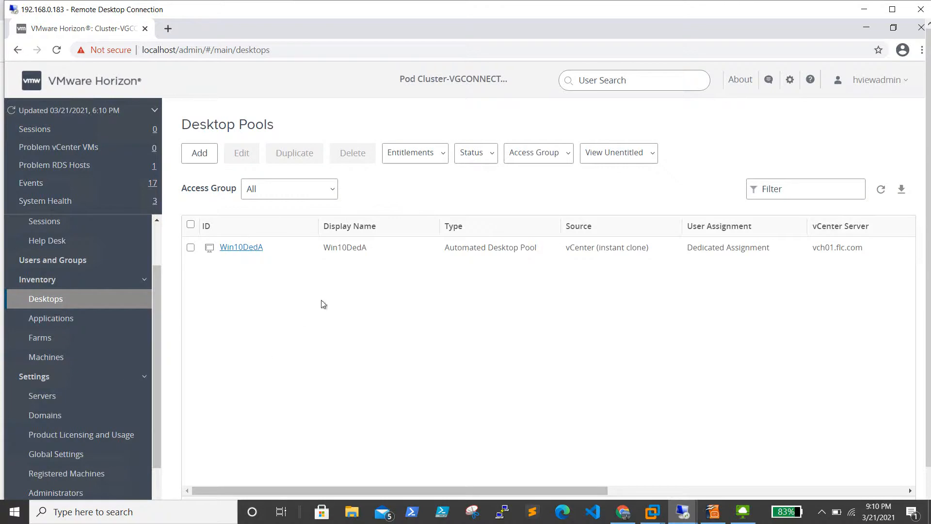
{"action": "left_click_drag", "start_coordinate": [426, 489], "coordinate": [366, 482]}
{"action": "left_click", "coordinate": [67, 320]}
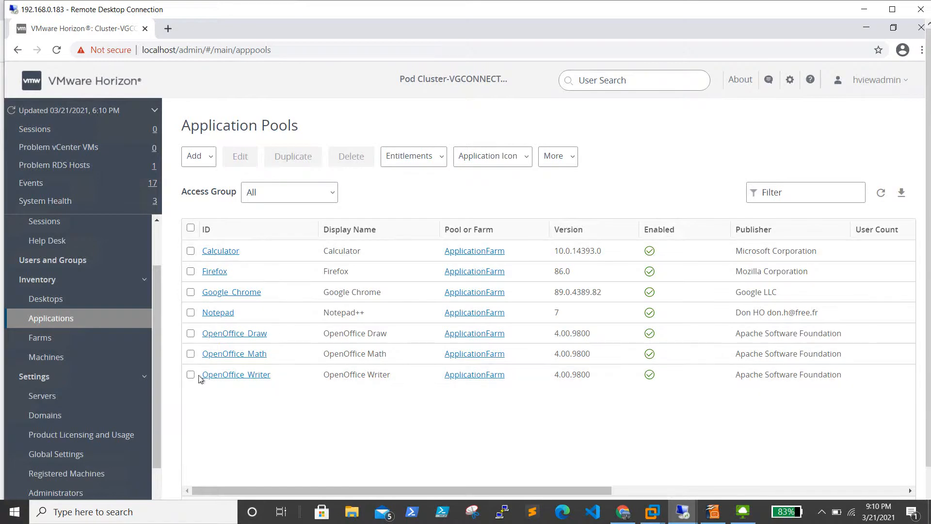
{"action": "left_click", "coordinate": [67, 341]}
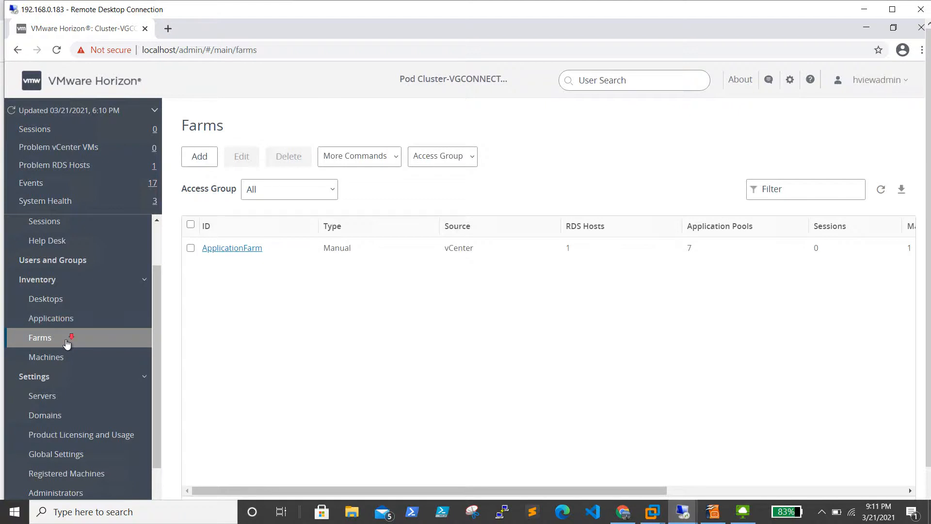
{"action": "scroll", "coordinate": [67, 342], "scroll_direction": "down", "scroll_amount": 1}
{"action": "scroll", "coordinate": [67, 342], "scroll_direction": "up", "scroll_amount": 2}
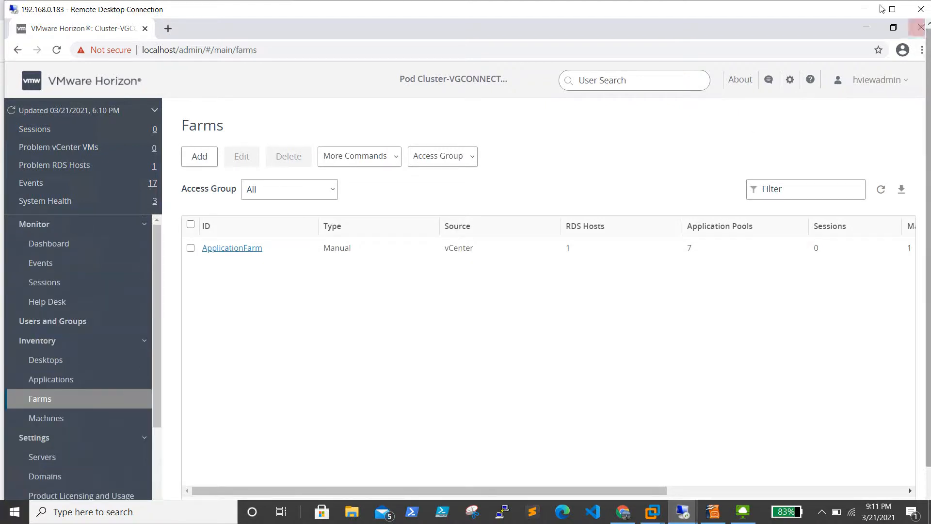
{"action": "left_click", "coordinate": [863, 9]}
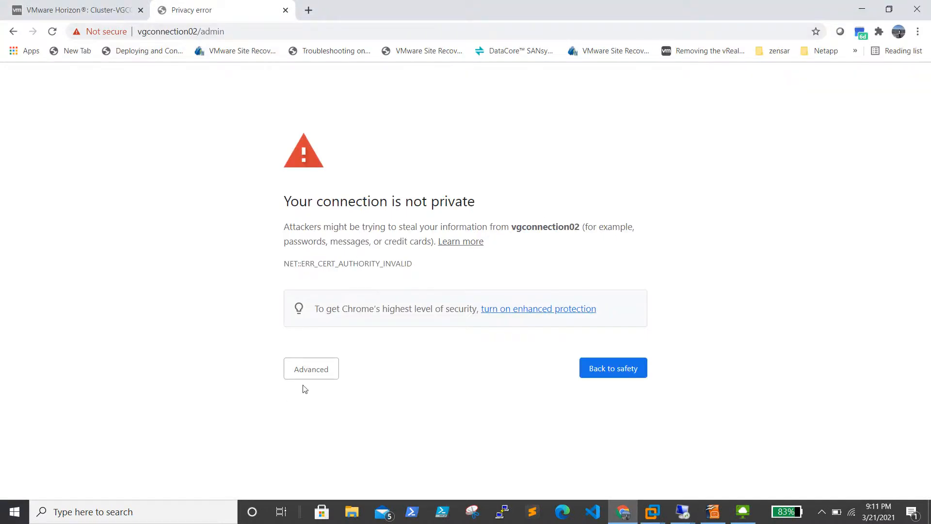
Step: Proceed past the certificate warning to the vgconnection02 admin sign-in page, then minimise Chrome
{"action": "left_click", "coordinate": [311, 371]}
{"action": "left_click", "coordinate": [303, 462]}
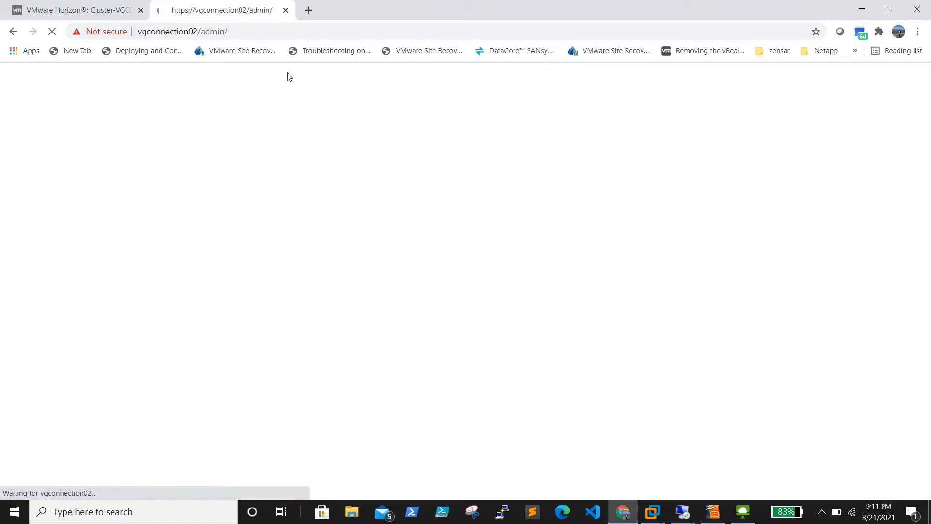
{"action": "left_click", "coordinate": [99, 7]}
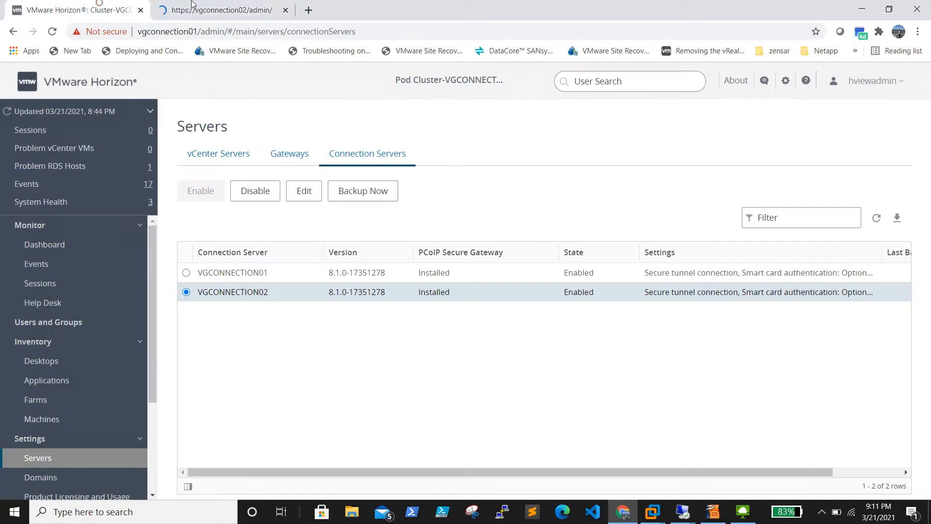
{"action": "left_click", "coordinate": [243, 3]}
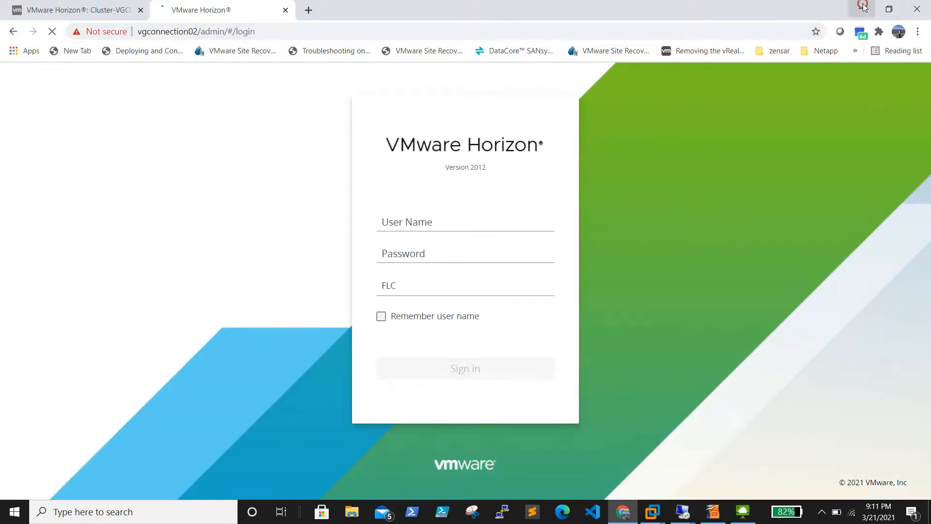
{"action": "left_click", "coordinate": [861, 8]}
Step: Try connecting Horizon Client to vgconnection02.flc.com and dismiss the resulting timeout error
{"action": "left_click", "coordinate": [859, 7]}
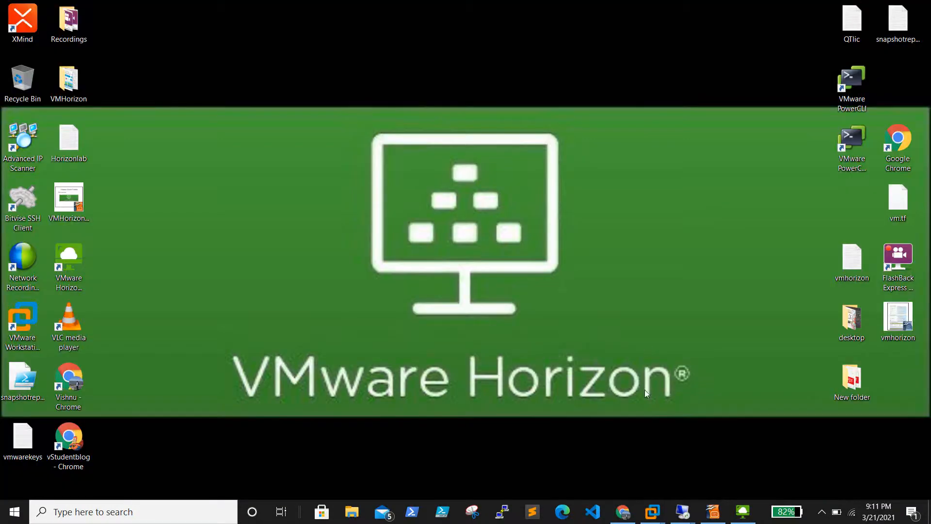
{"action": "left_click", "coordinate": [743, 512]}
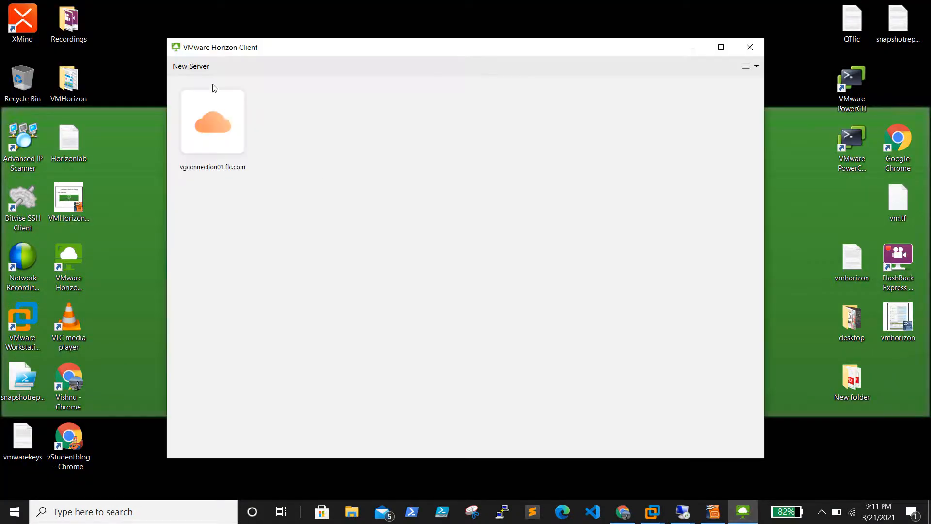
{"action": "left_click", "coordinate": [193, 66]}
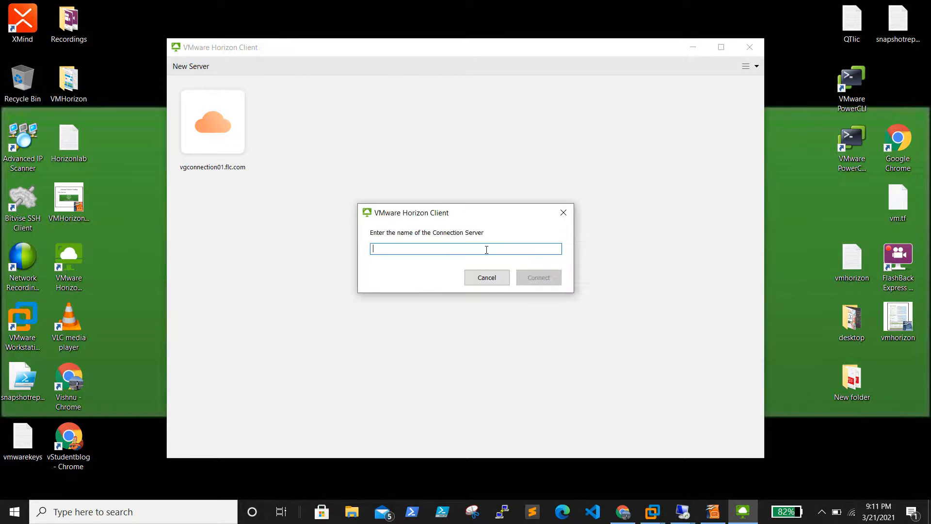
{"action": "left_click", "coordinate": [455, 250]}
{"action": "type", "text": "vgconnection02.flc.co"}
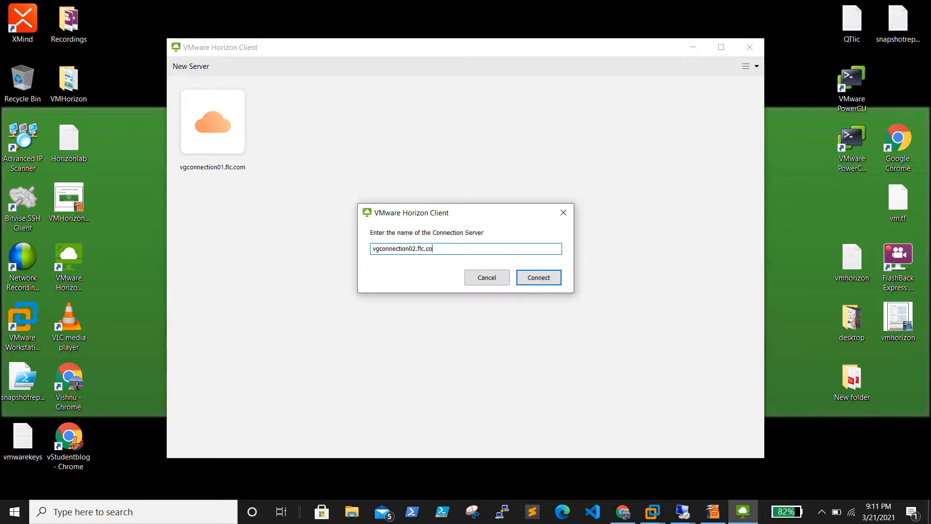
{"action": "left_click", "coordinate": [539, 278]}
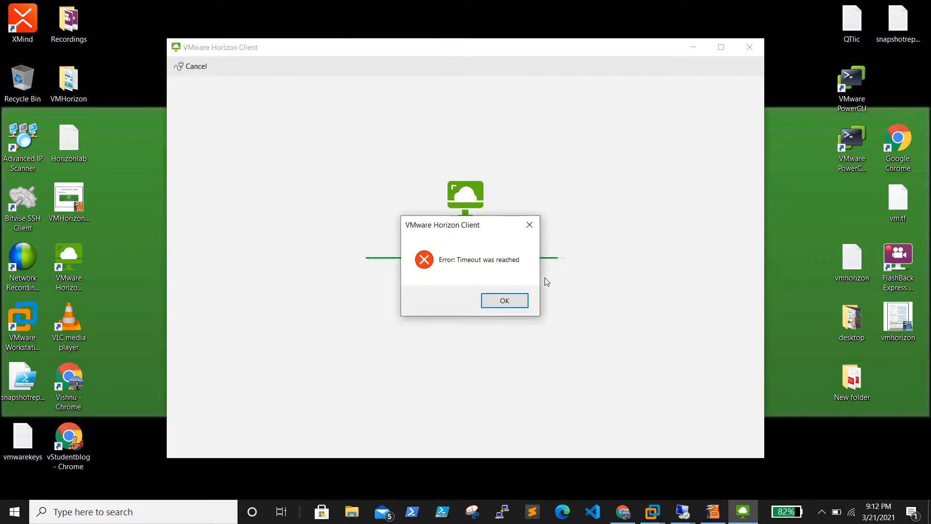
{"action": "left_click", "coordinate": [512, 300]}
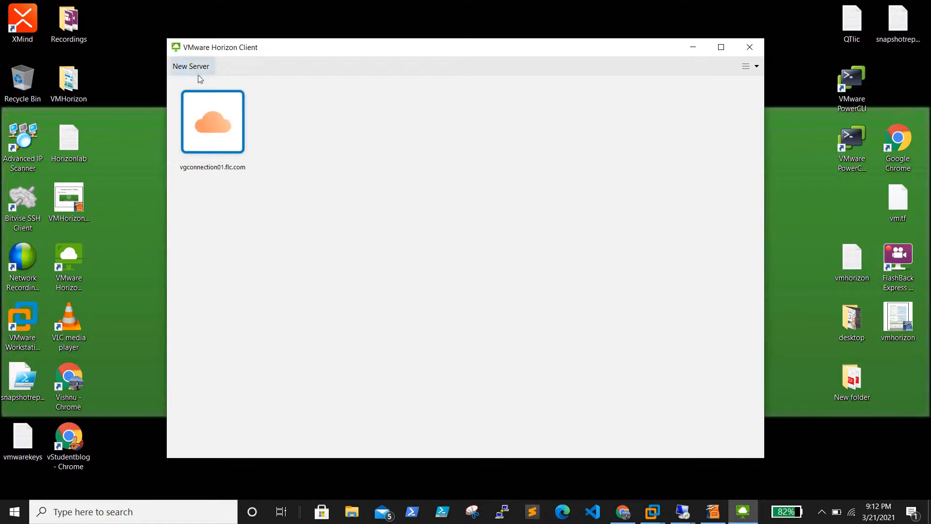
Step: Switch to the 192.168.0.183 remote session, then back to the local Horizon Client
{"action": "left_click", "coordinate": [683, 511]}
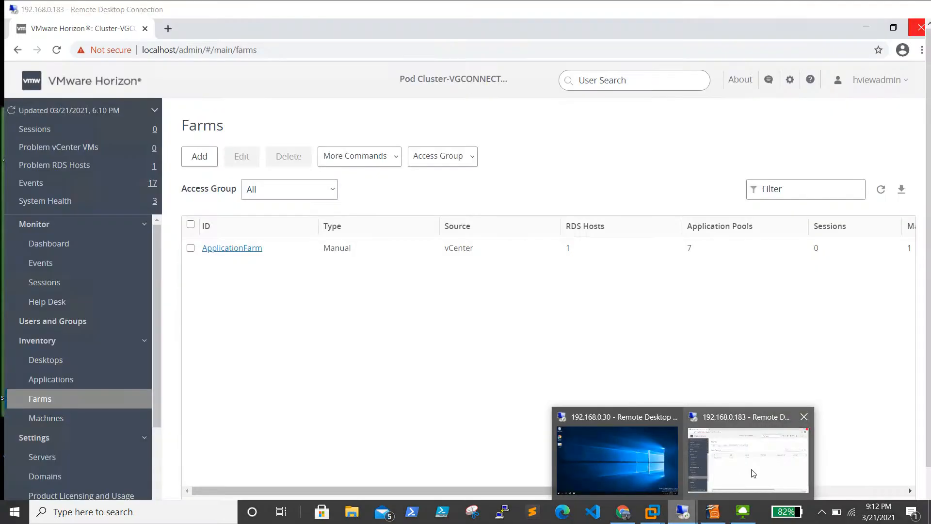
{"action": "left_click", "coordinate": [753, 473]}
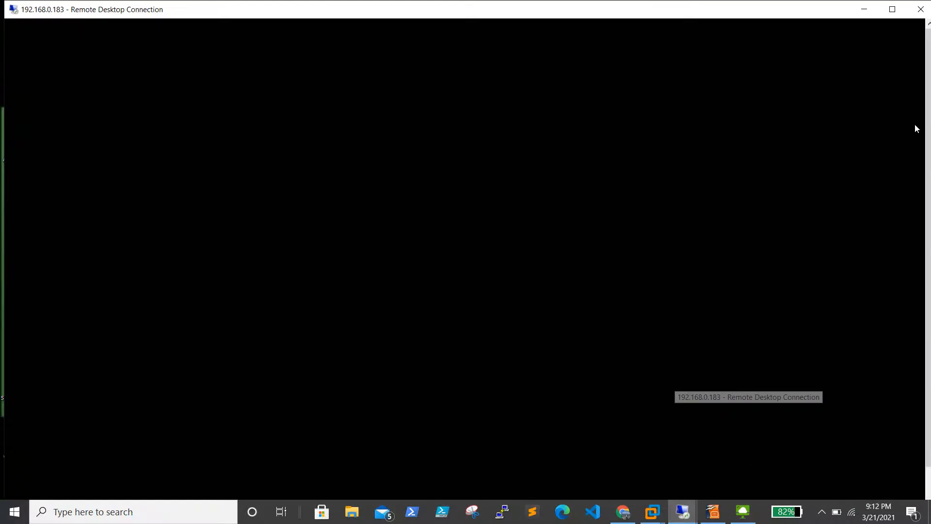
{"action": "left_click", "coordinate": [866, 10]}
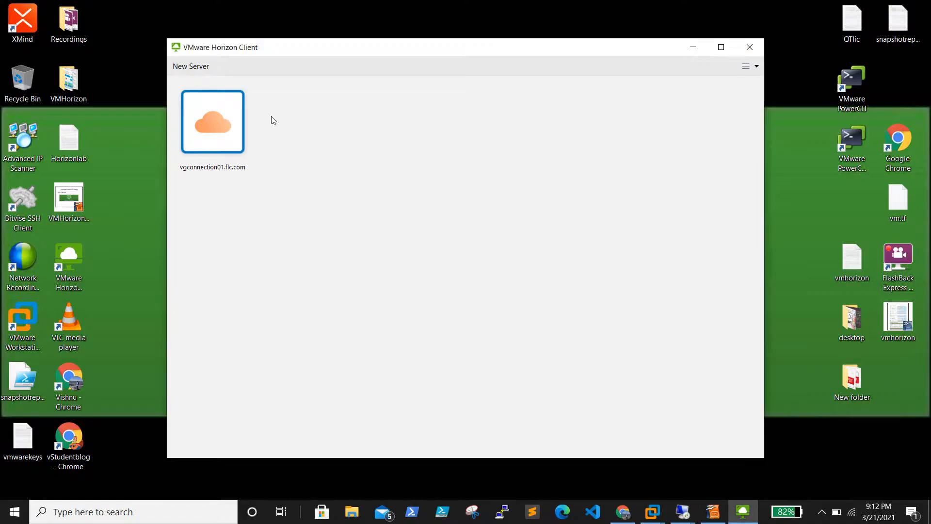
Step: Enter vgconnection02.flc.com as a new connection server and connect to it
{"action": "left_click", "coordinate": [190, 66]}
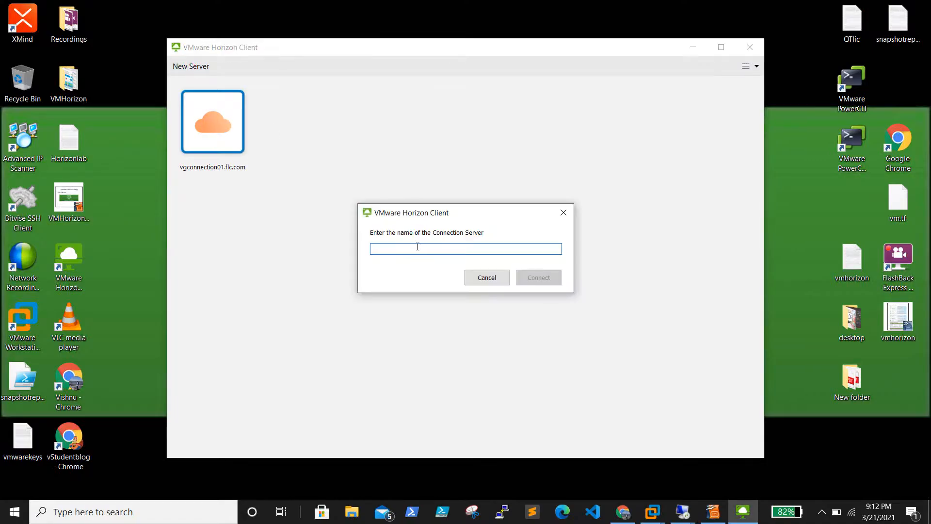
{"action": "type", "text": "vg"}
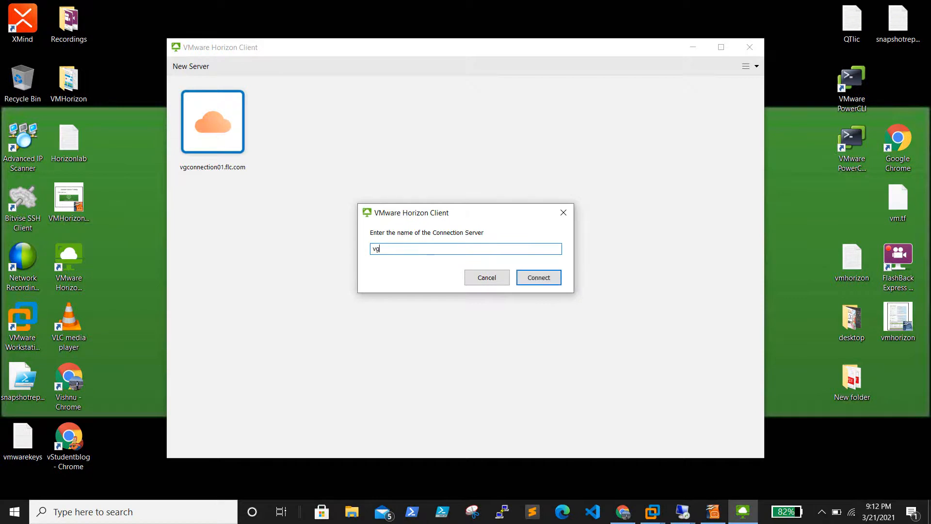
{"action": "type", "text": "connection02.flc.com"}
{"action": "left_click", "coordinate": [536, 278]}
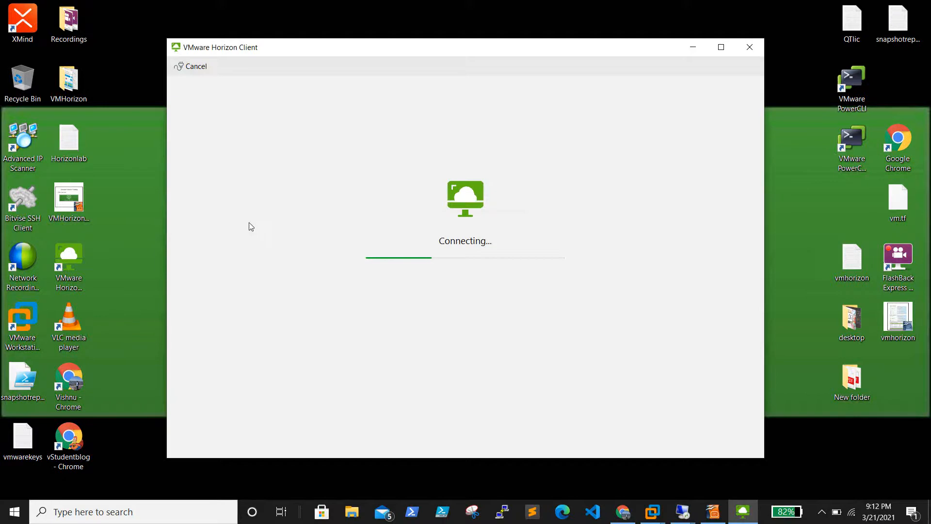
Step: Launch Notepad++ from the Run box, then close it again
{"action": "right_click", "coordinate": [11, 511]}
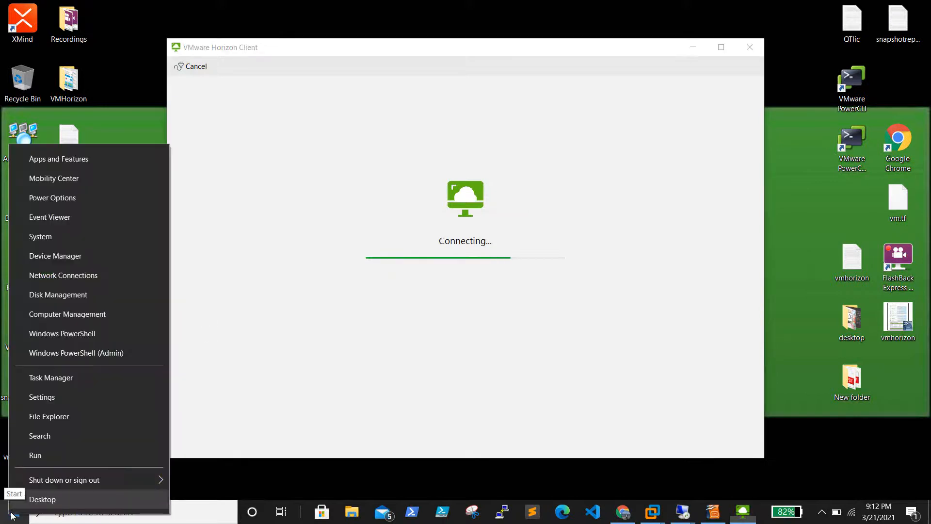
{"action": "left_click", "coordinate": [80, 454]}
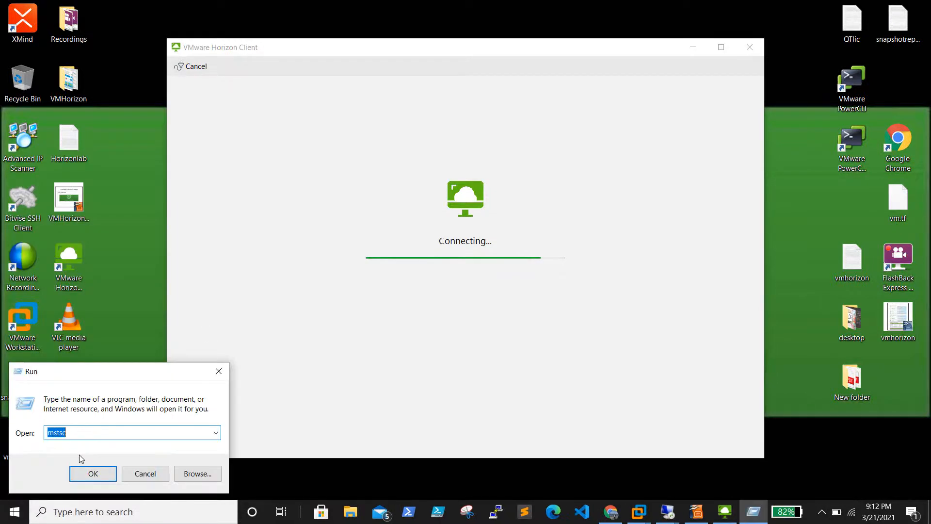
{"action": "type", "text": "note"}
{"action": "key", "text": "Down"}
{"action": "key", "text": "Down"}
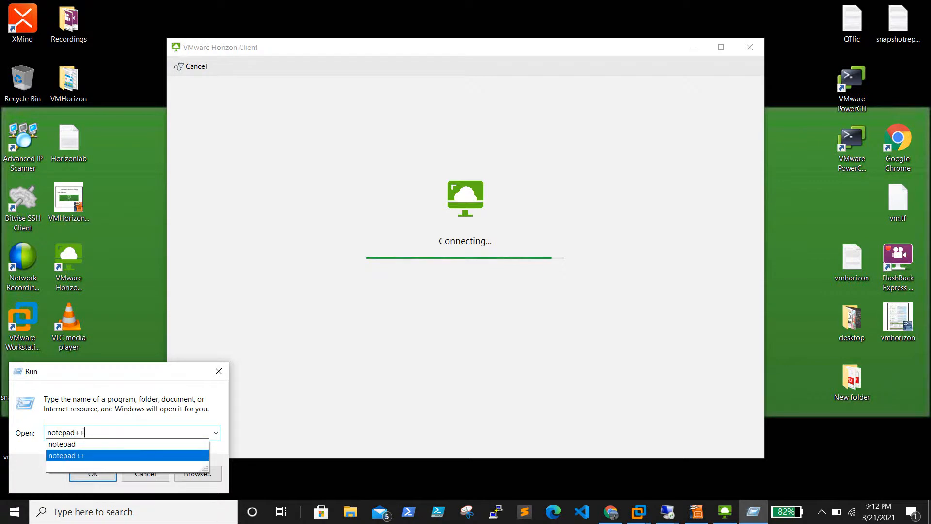
{"action": "key", "text": "Return"}
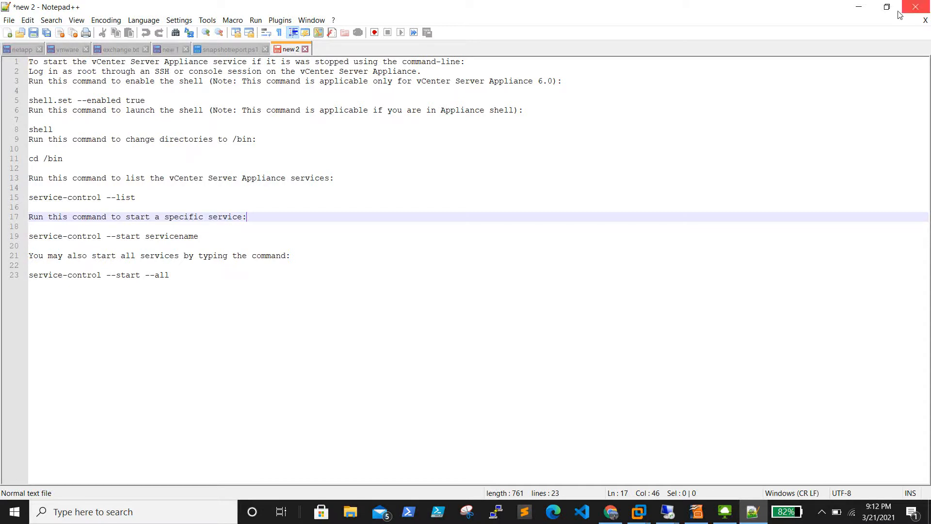
{"action": "left_click", "coordinate": [914, 7]}
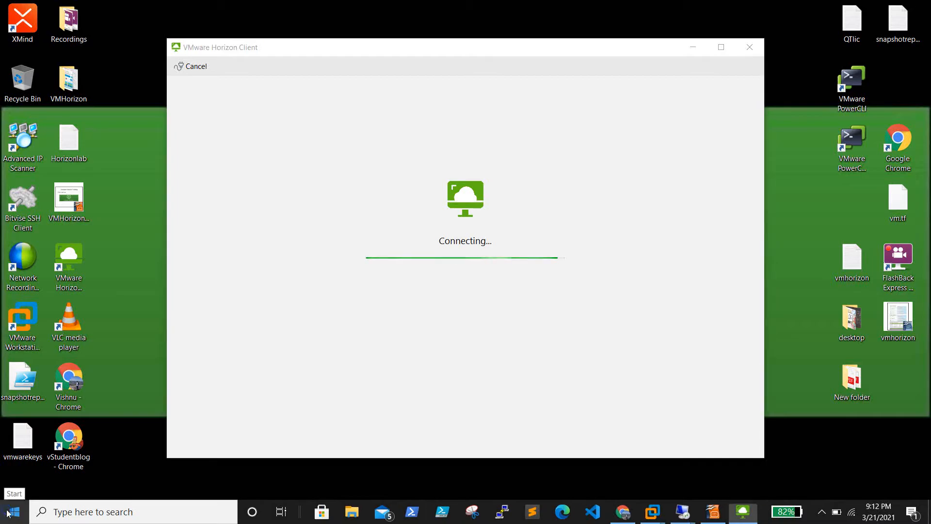
Step: Reopen Run with 'c:' entered and dismiss the Horizon connection timeout error
{"action": "right_click", "coordinate": [15, 512]}
{"action": "left_click", "coordinate": [72, 453]}
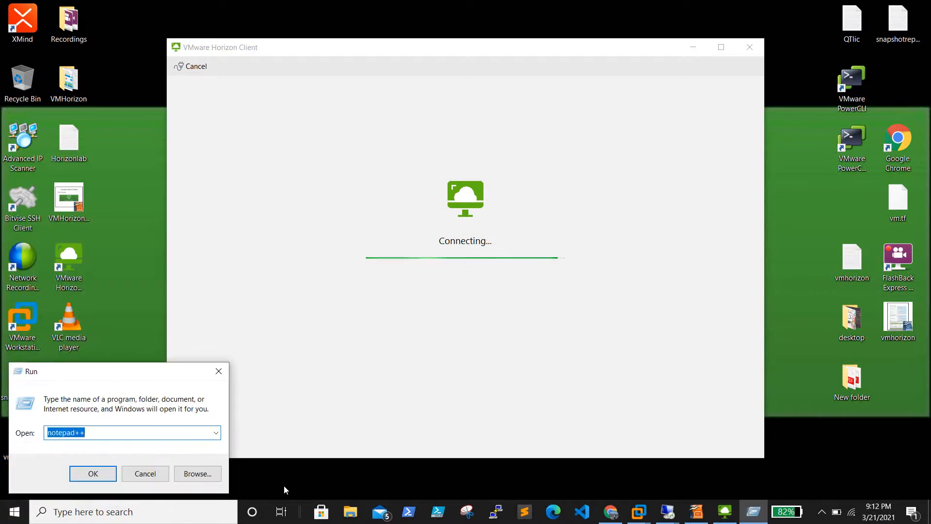
{"action": "type", "text": "c"}
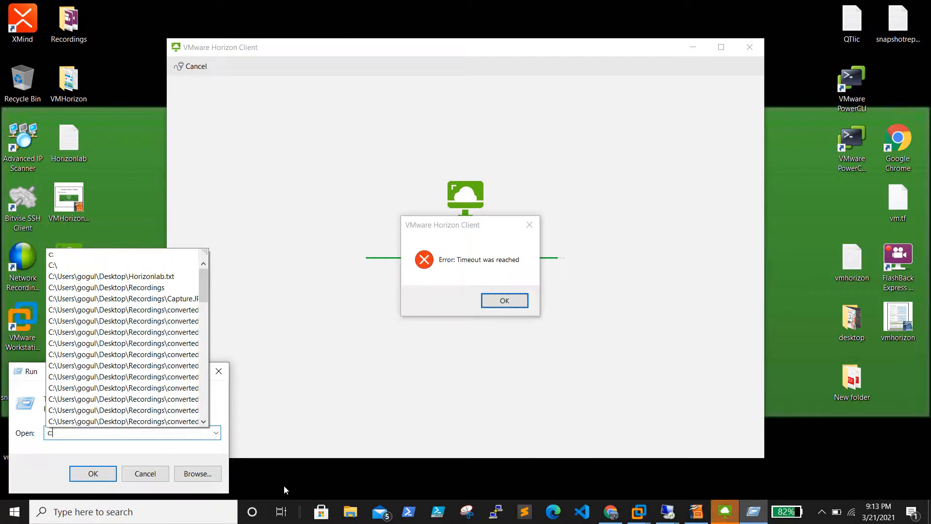
{"action": "type", "text": ":"}
{"action": "left_click", "coordinate": [501, 301]}
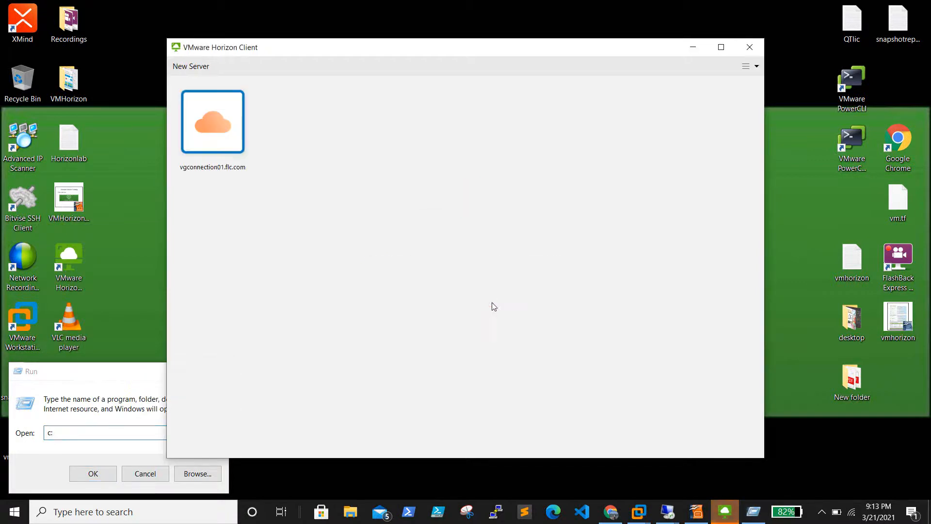
Step: Open Command Prompt and ping vgconnection01.flc.com
{"action": "left_click", "coordinate": [140, 473]}
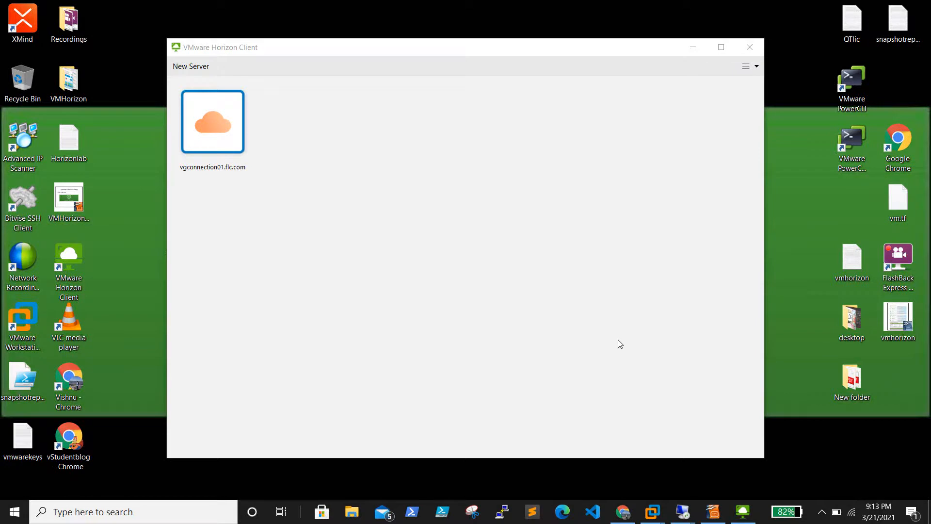
{"action": "right_click", "coordinate": [11, 520]}
{"action": "left_click", "coordinate": [77, 459]}
{"action": "type", "text": "cmd"}
{"action": "key", "text": "Return"}
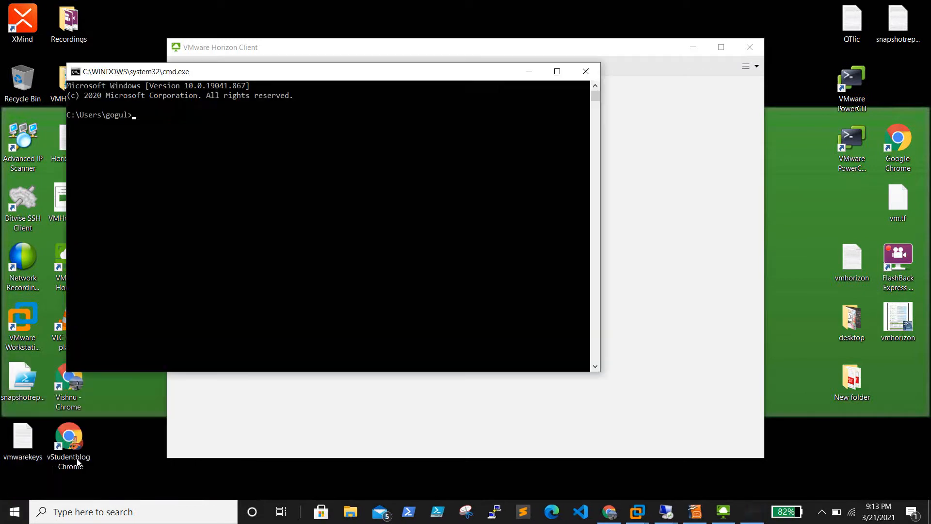
{"action": "left_click_drag", "start_coordinate": [221, 77], "coordinate": [360, 154]}
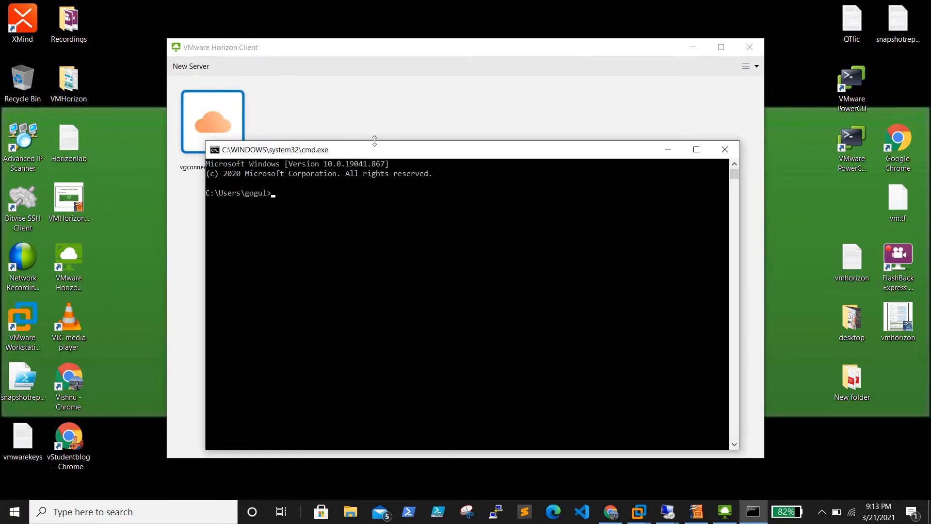
{"action": "left_click_drag", "start_coordinate": [374, 150], "coordinate": [458, 151]}
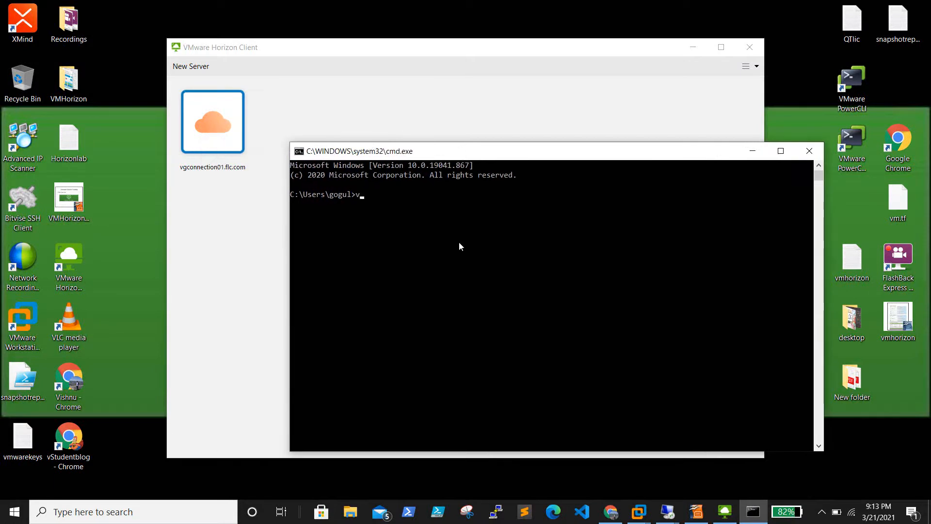
{"action": "type", "text": "ping vgconnection01"}
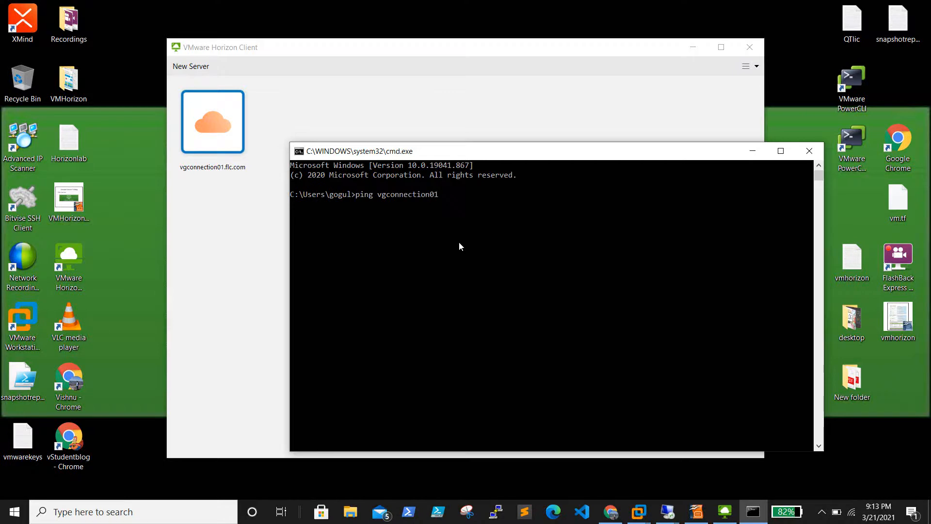
{"action": "type", "text": ".flc.com"}
{"action": "key", "text": "Return"}
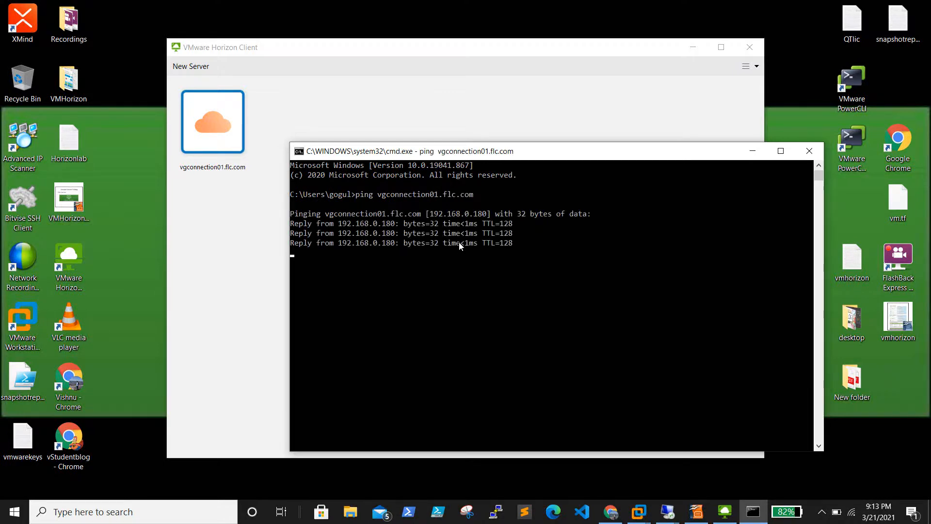
Step: Ping vgconnection02.flc.com, see it time out, and close the console
{"action": "key", "text": "Up"}
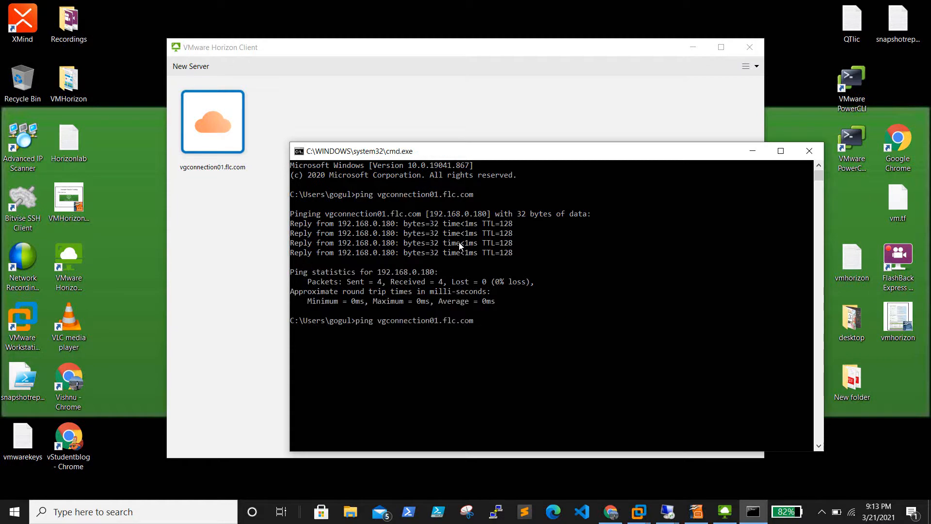
{"action": "key", "text": "Left"}
{"action": "key", "text": "BackSpace"}
{"action": "type", "text": "2"}
{"action": "key", "text": "Return"}
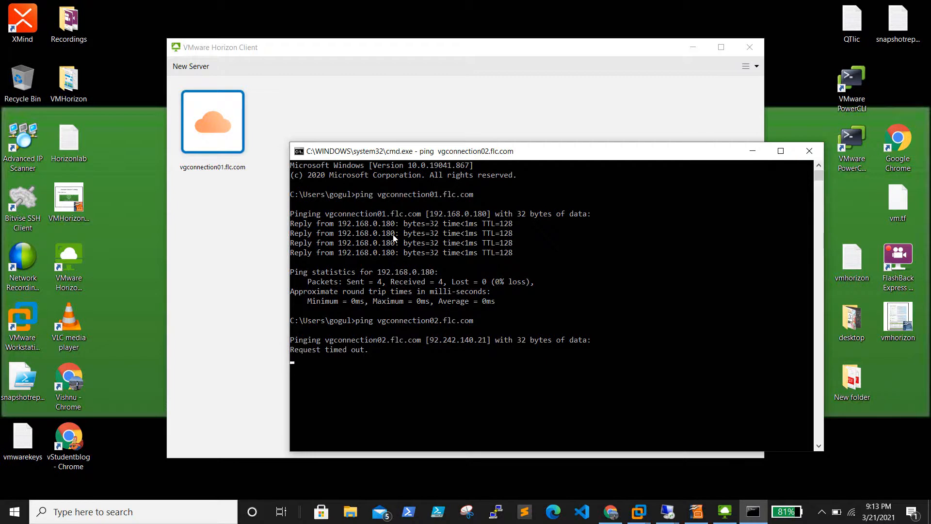
{"action": "left_click", "coordinate": [810, 153]}
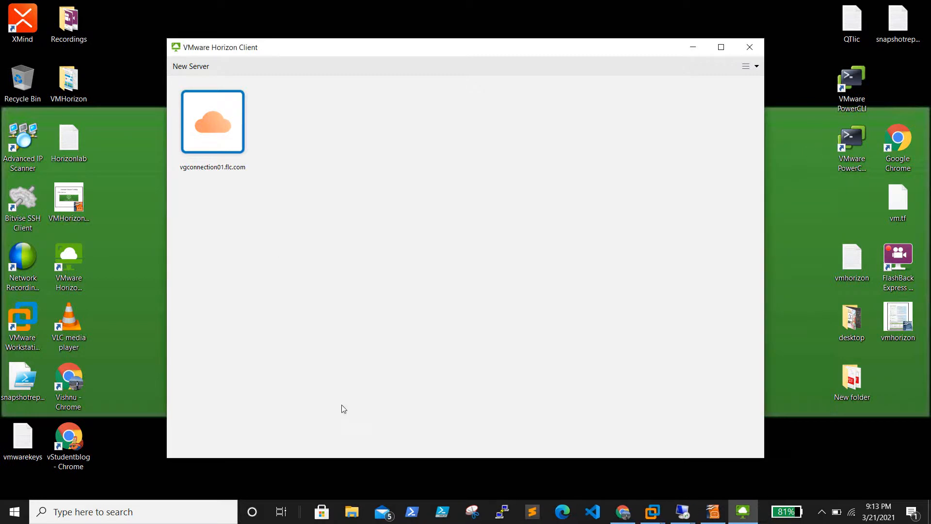
{"action": "right_click", "coordinate": [9, 513]}
Step: Browse from the C: drive into the C:\Windows\System32 folder
{"action": "left_click", "coordinate": [63, 450]}
{"action": "type", "text": "cmd"}
{"action": "key", "text": "Return"}
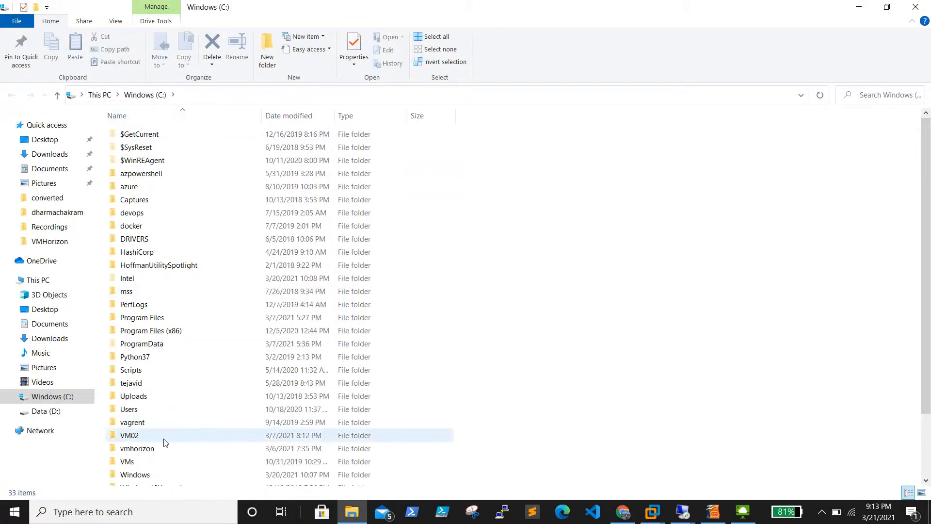
{"action": "scroll", "coordinate": [164, 441], "scroll_direction": "down", "scroll_amount": 2}
{"action": "double_click", "coordinate": [160, 401]}
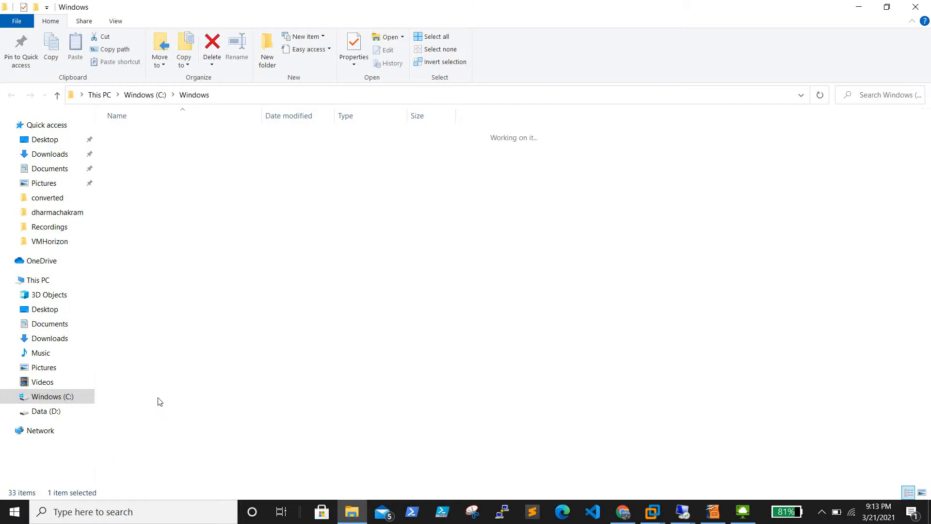
{"action": "left_click", "coordinate": [168, 303]}
{"action": "type", "text": "sys"}
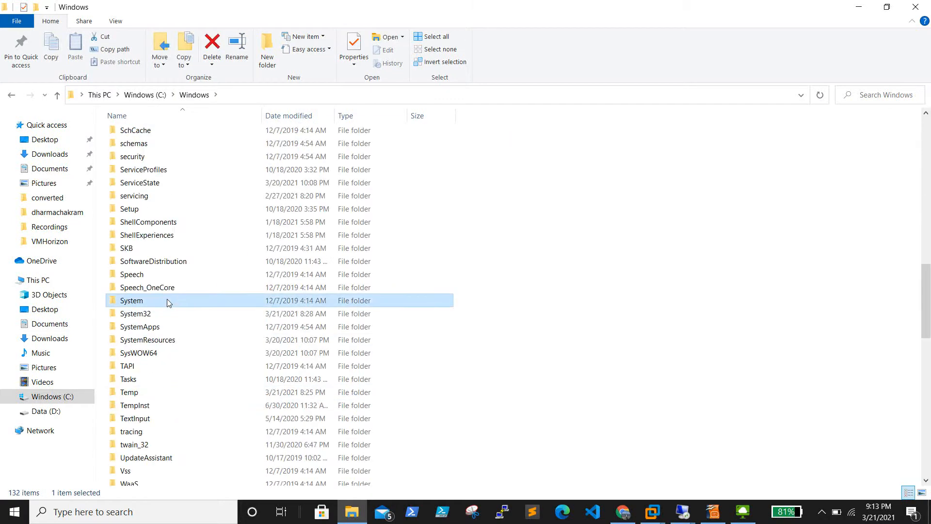
{"action": "double_click", "coordinate": [155, 313]}
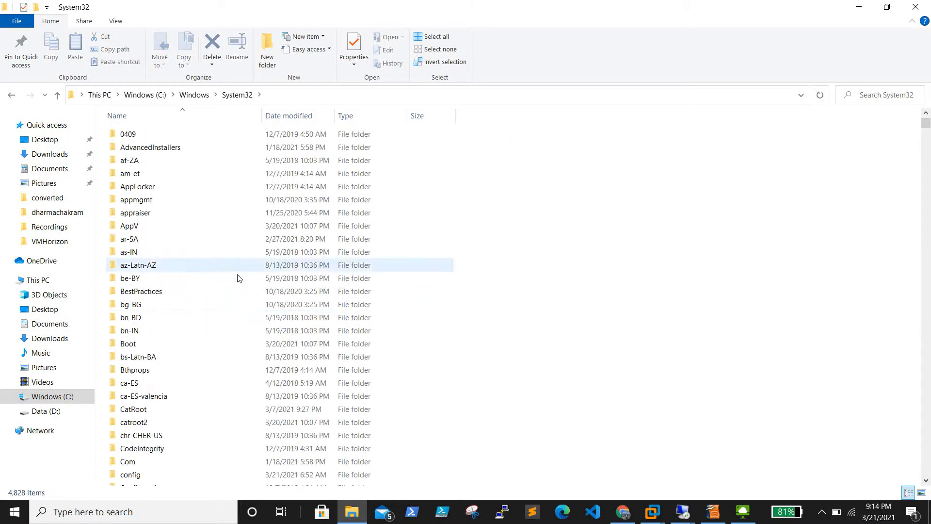
Step: Go into drivers\etc and open the hosts file with Notepad++
{"action": "scroll", "coordinate": [237, 278], "scroll_direction": "down", "scroll_amount": 3}
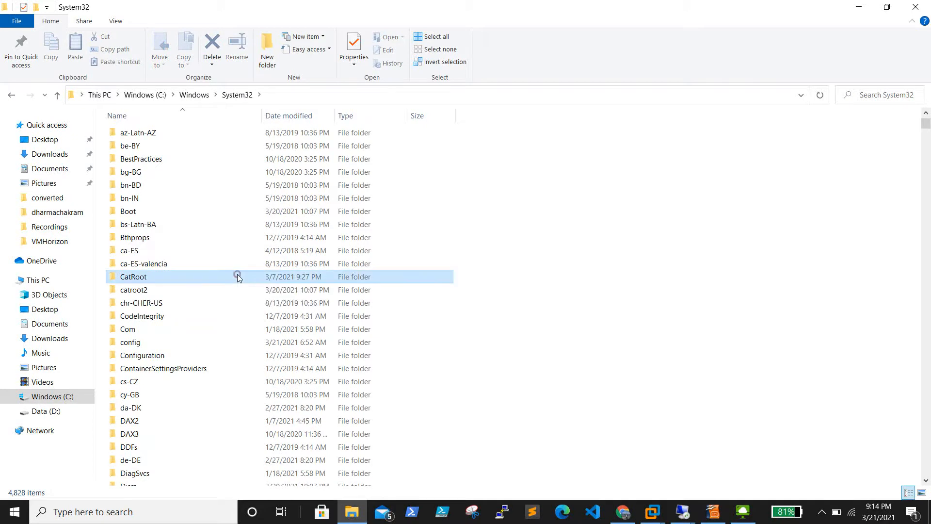
{"action": "type", "text": "dr"}
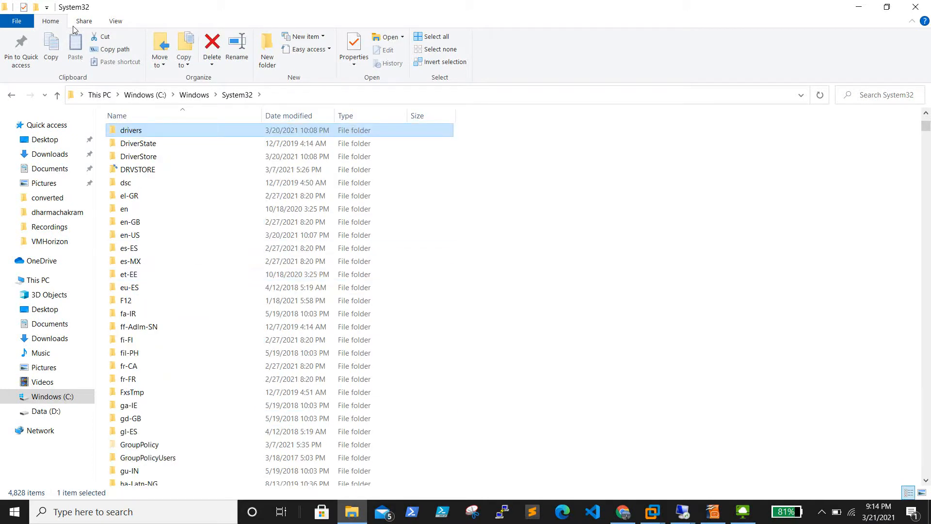
{"action": "double_click", "coordinate": [152, 136]}
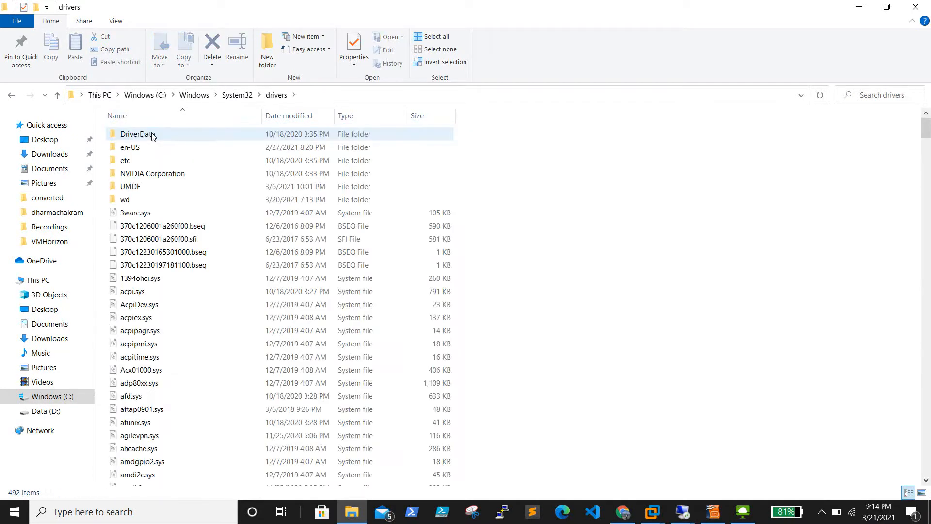
{"action": "left_click", "coordinate": [142, 163]}
{"action": "double_click", "coordinate": [142, 162]}
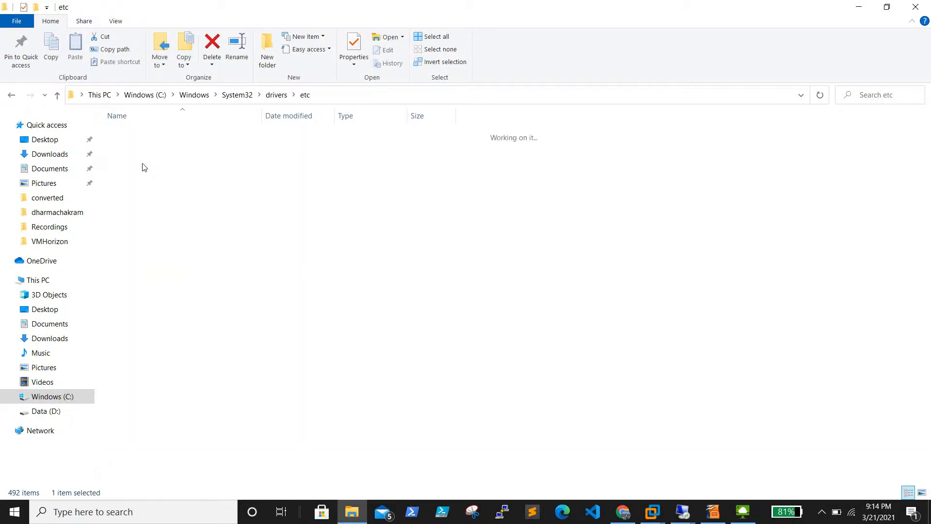
{"action": "left_click", "coordinate": [135, 138]}
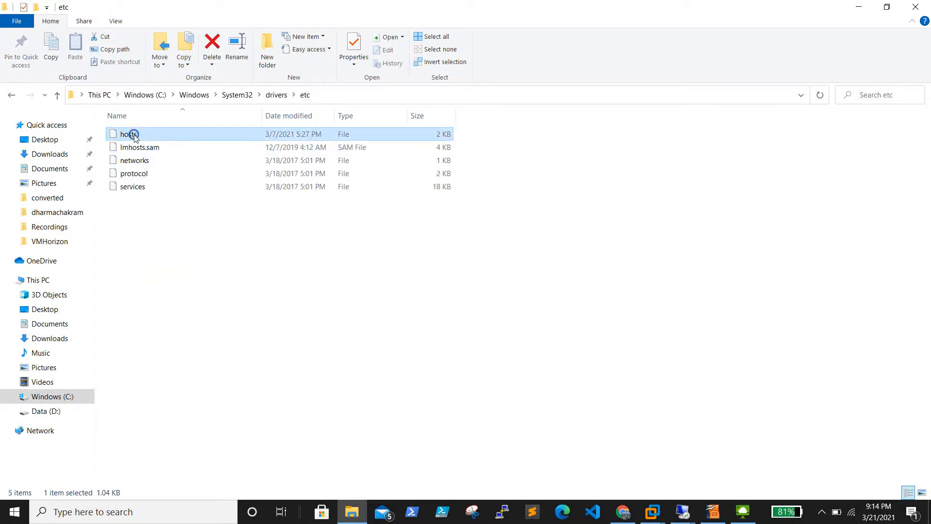
{"action": "right_click", "coordinate": [135, 138]}
{"action": "left_click", "coordinate": [204, 172]}
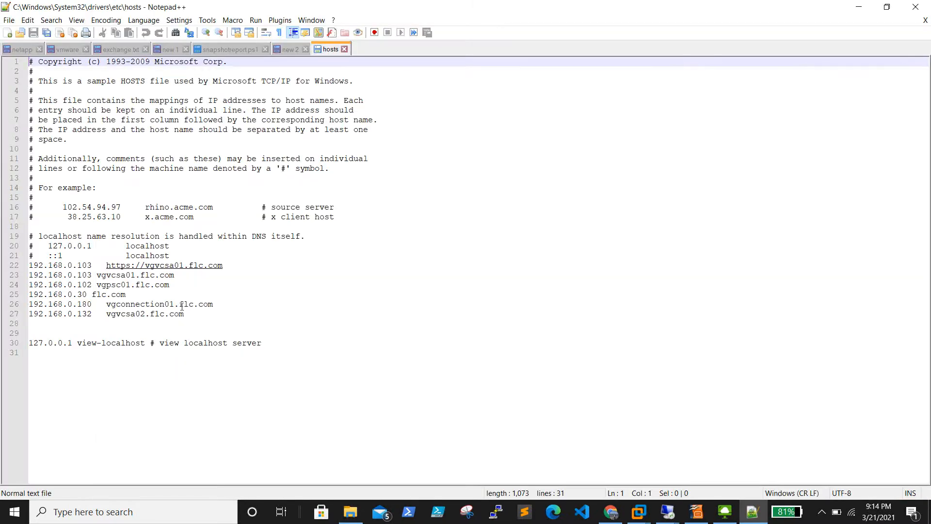
Step: Add the hosts line '192.168.0.183 vgconnection02.flc.com' below the vgvcsa02 entry
{"action": "left_click", "coordinate": [198, 315]}
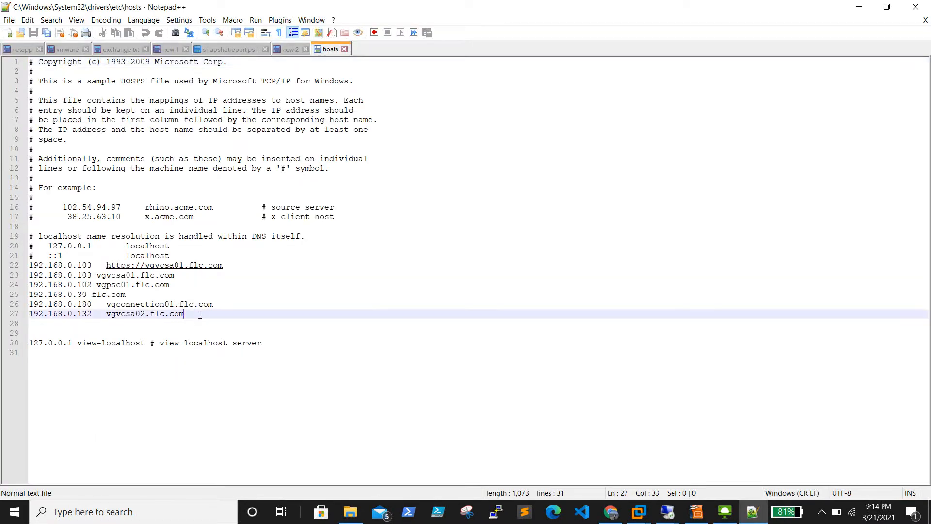
{"action": "key", "text": "Return"}
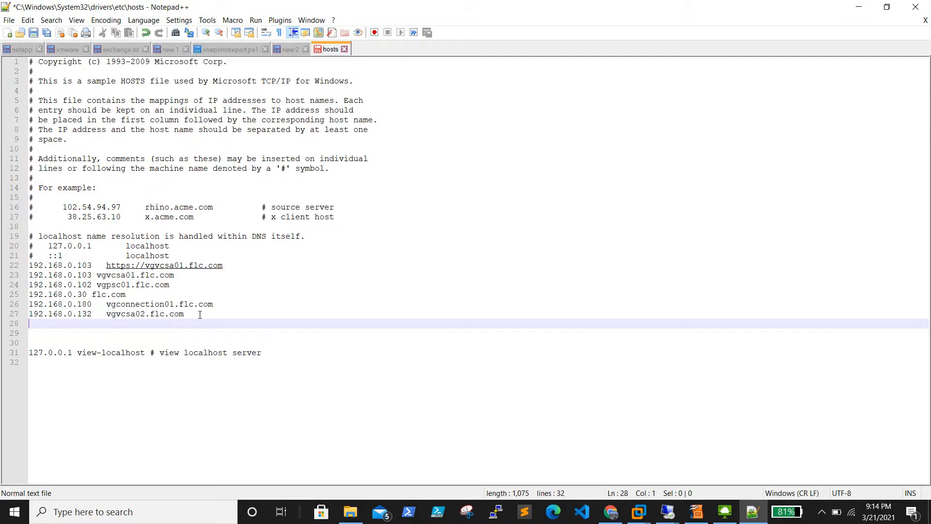
{"action": "type", "text": "192.168.0.183\tvg"}
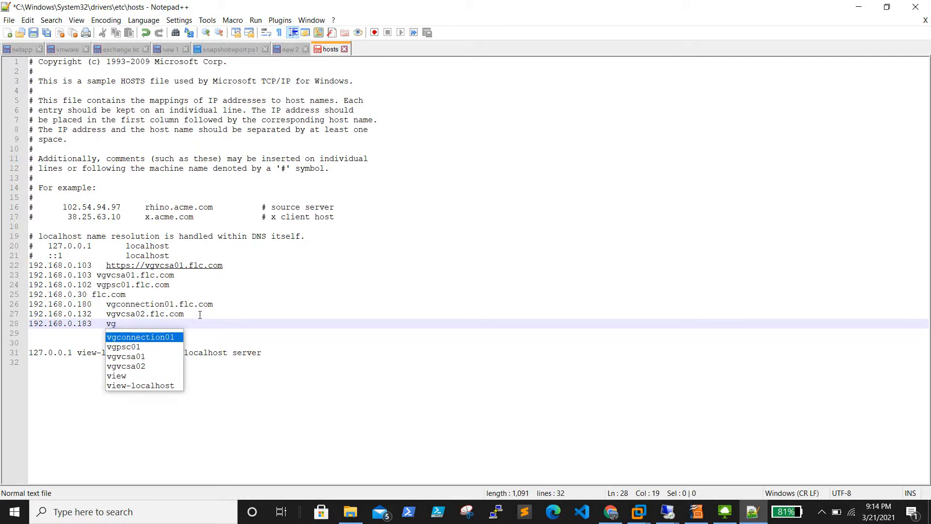
{"action": "key", "text": "Return"}
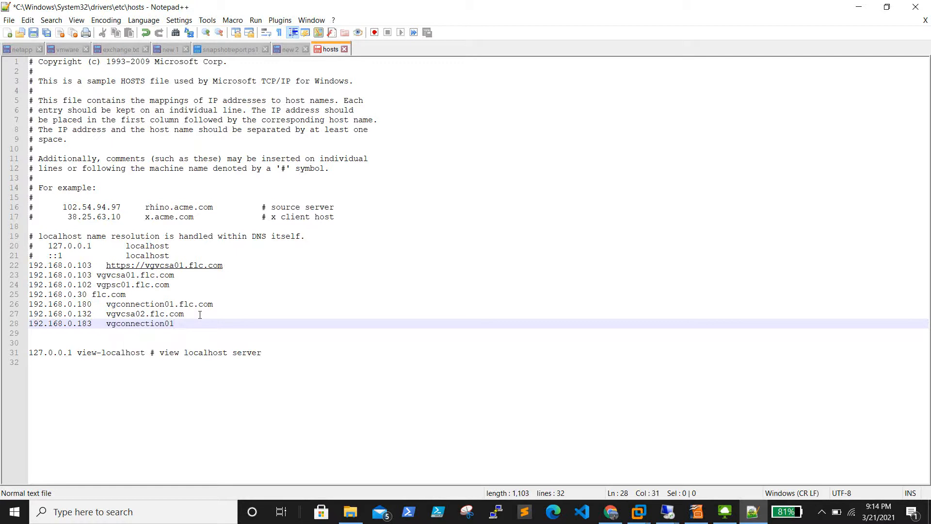
{"action": "type", "text": "flc.com"}
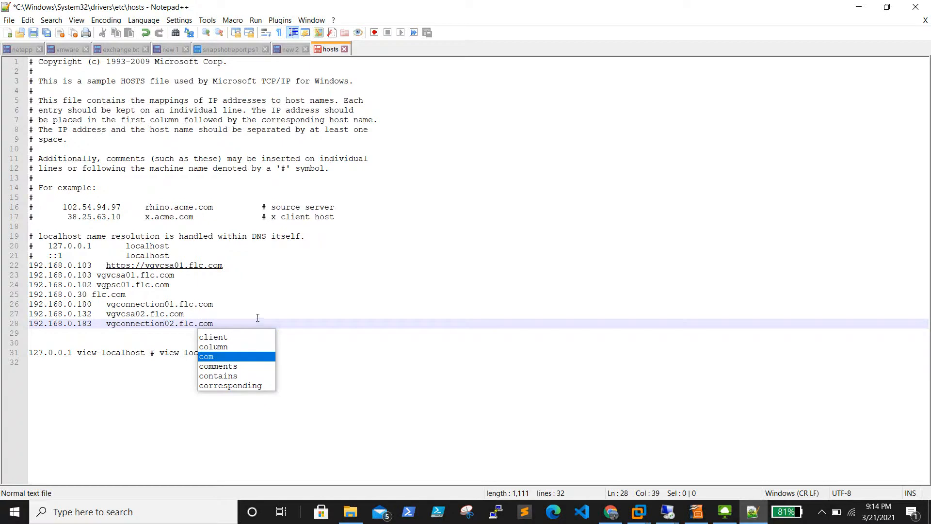
{"action": "left_click", "coordinate": [240, 312]}
Step: Save hosts, relaunching Notepad++ as Administrator, then close the editor and File Explorer
{"action": "left_click", "coordinate": [34, 32]}
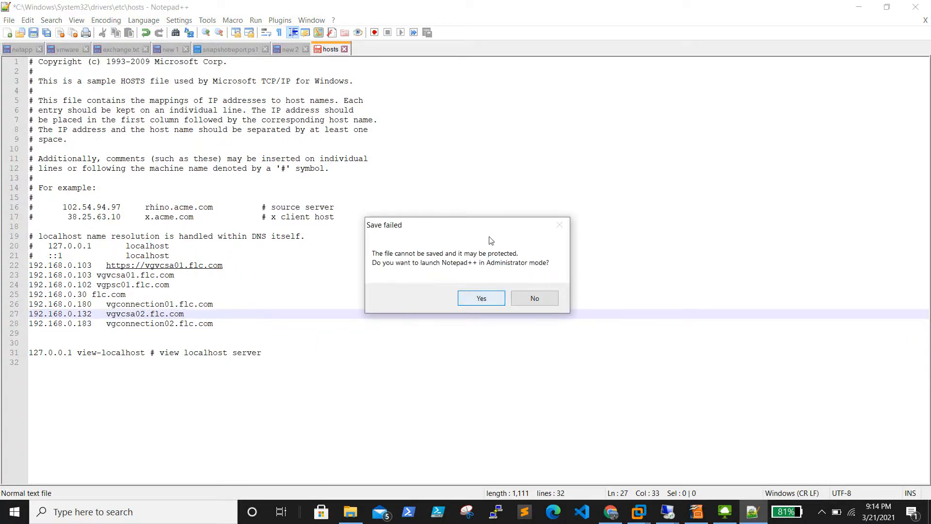
{"action": "left_click", "coordinate": [482, 299]}
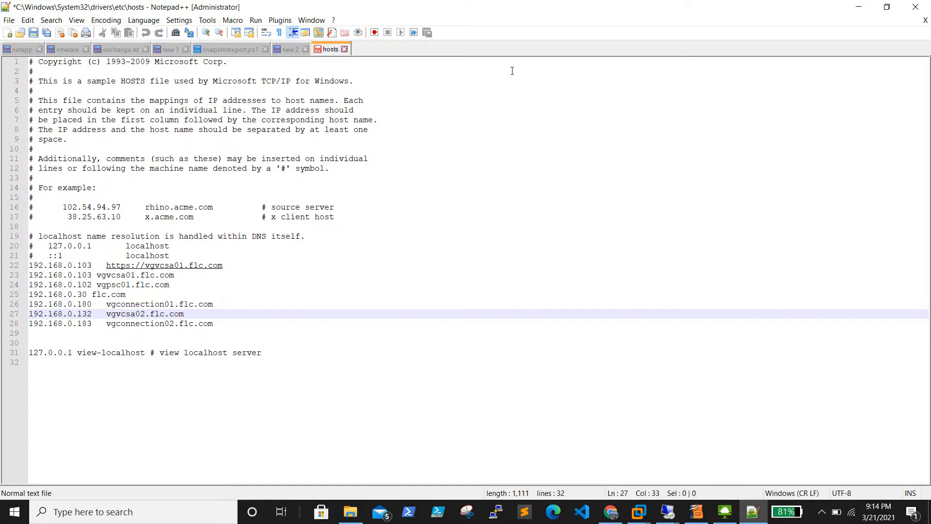
{"action": "left_click", "coordinate": [915, 6]}
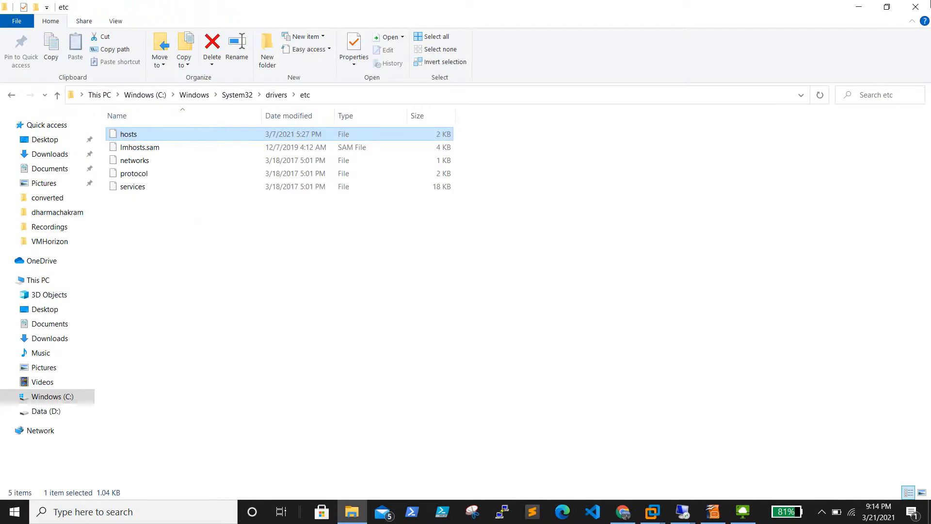
{"action": "left_click", "coordinate": [914, 7]}
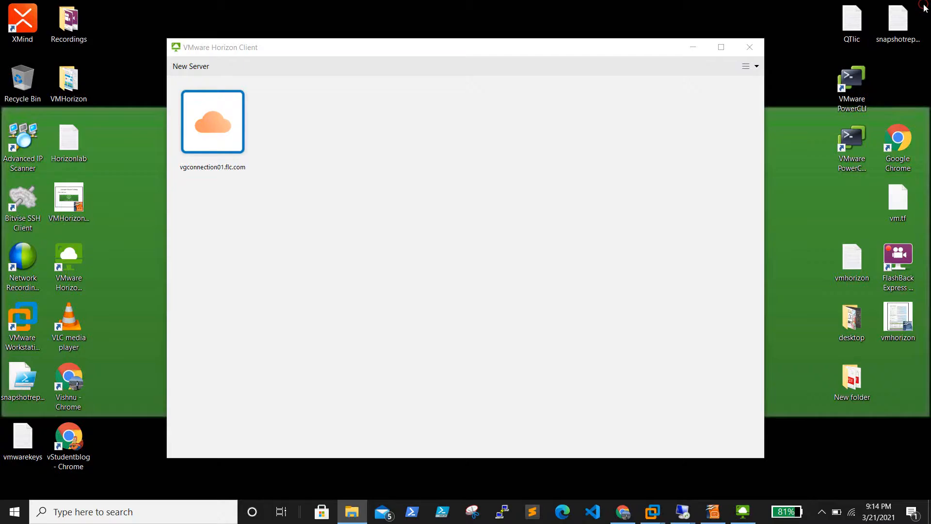
Step: Add vgconnection02.flc.com as a new server in Horizon Client and connect to it
{"action": "left_click", "coordinate": [200, 75]}
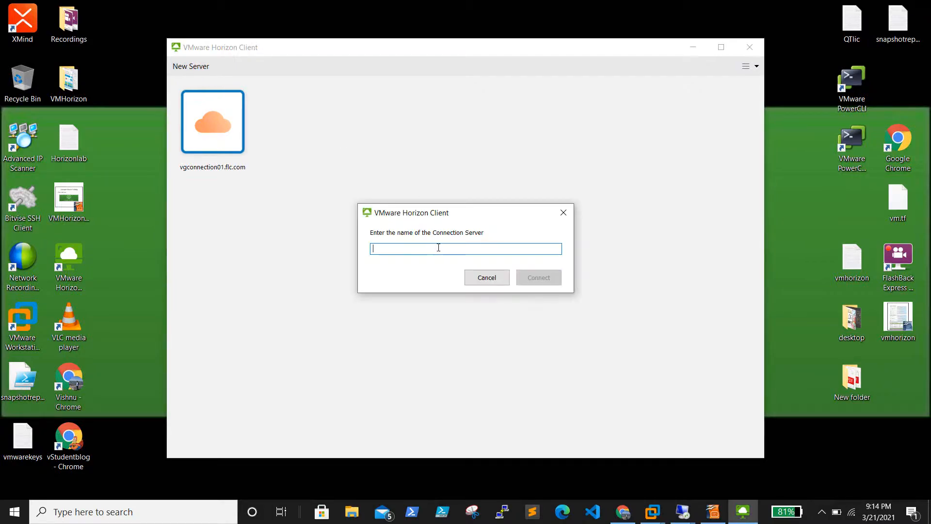
{"action": "type", "text": "vgconne"}
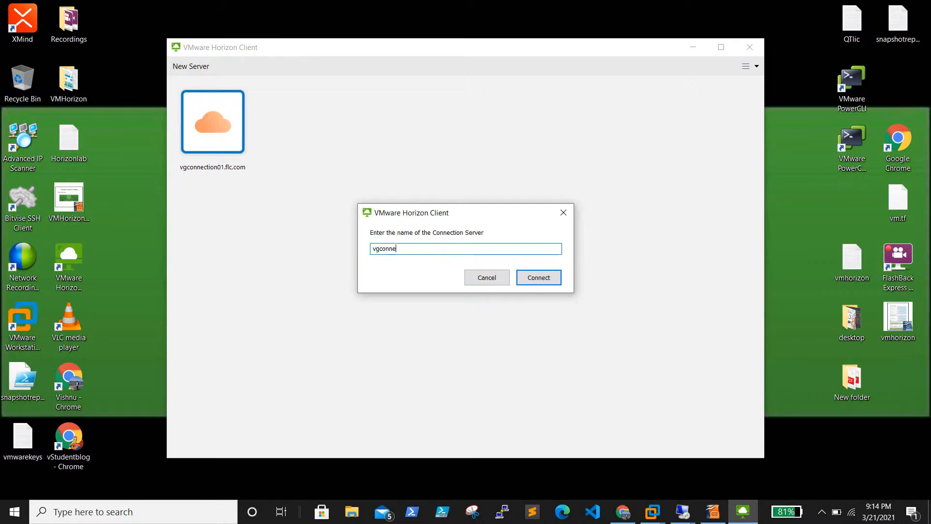
{"action": "type", "text": "ction02.flc.com"}
{"action": "key", "text": "Return"}
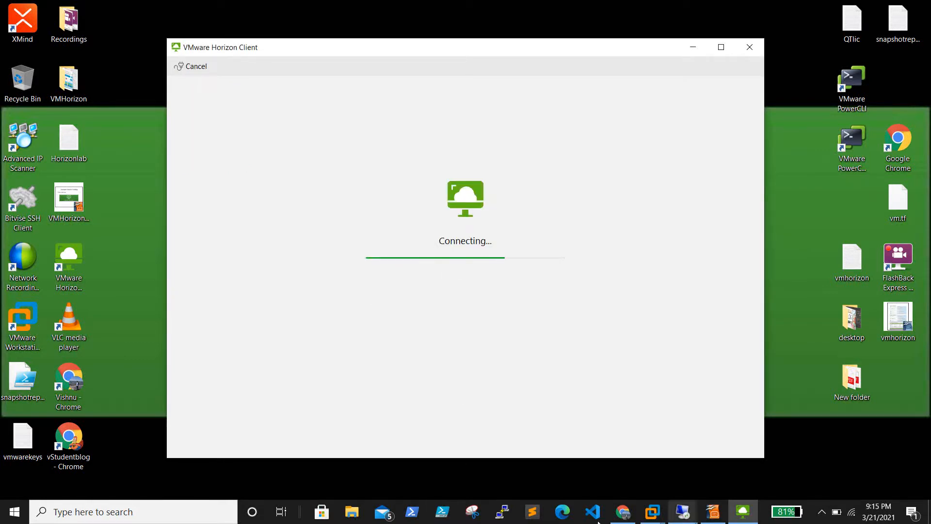
Step: Open Command Prompt via Win+X Run and ping vgconnection02.flc.com, stopping it with Ctrl+C
{"action": "right_click", "coordinate": [14, 512]}
{"action": "left_click", "coordinate": [82, 457]}
{"action": "type", "text": "cmd"}
{"action": "key", "text": "Return"}
{"action": "type", "text": "ping vgconnec"}
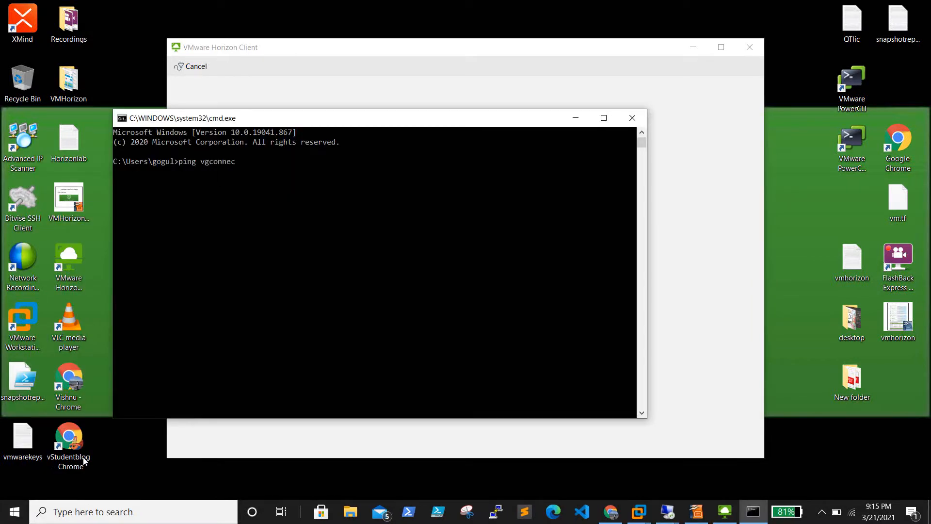
{"action": "type", "text": "tion02.flc.com"}
{"action": "key", "text": "Return"}
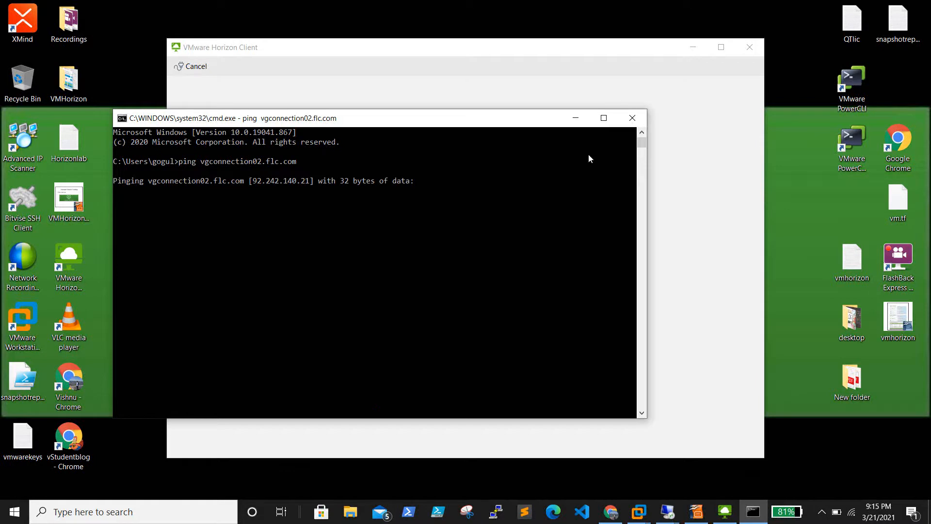
{"action": "key", "text": "ctrl+c"}
Step: Ping 192.168.0.183 directly, then close Command Prompt
{"action": "type", "text": "ping 1"}
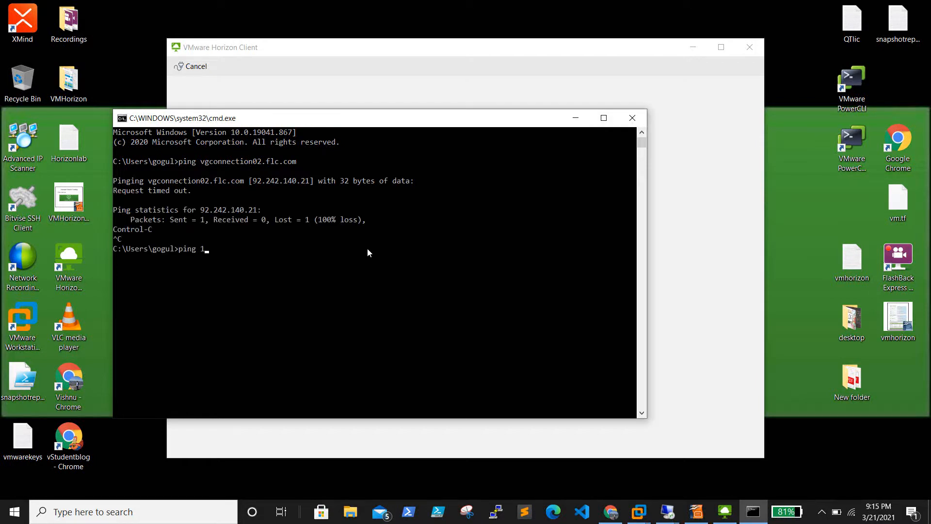
{"action": "type", "text": "92.168.0.183"}
{"action": "key", "text": "Return"}
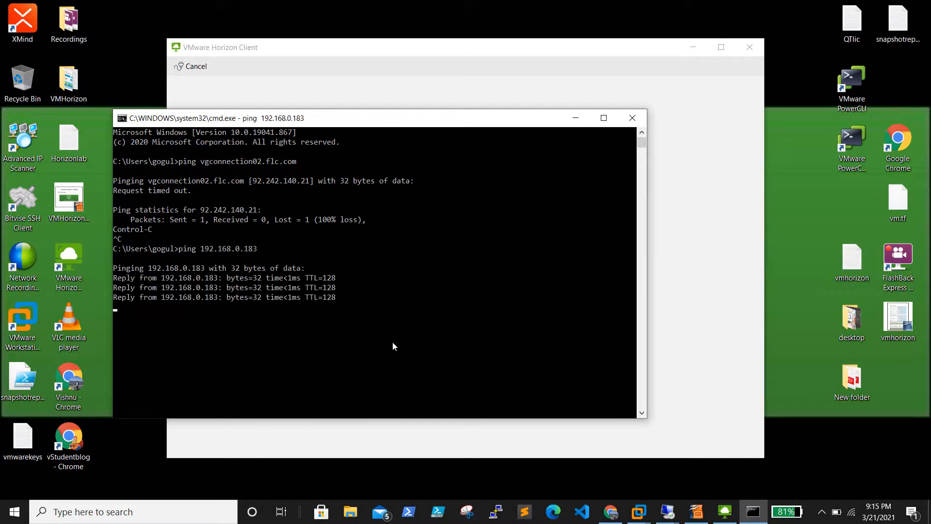
{"action": "left_click", "coordinate": [632, 118]}
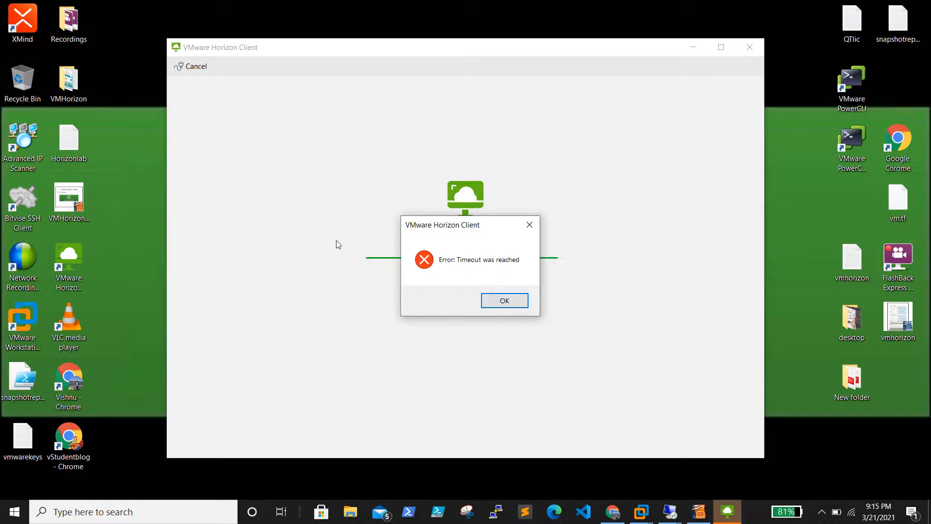
Step: Dismiss the timeout error, add server 192.168.0.183 and accept its untrusted certificate
{"action": "left_click", "coordinate": [503, 300]}
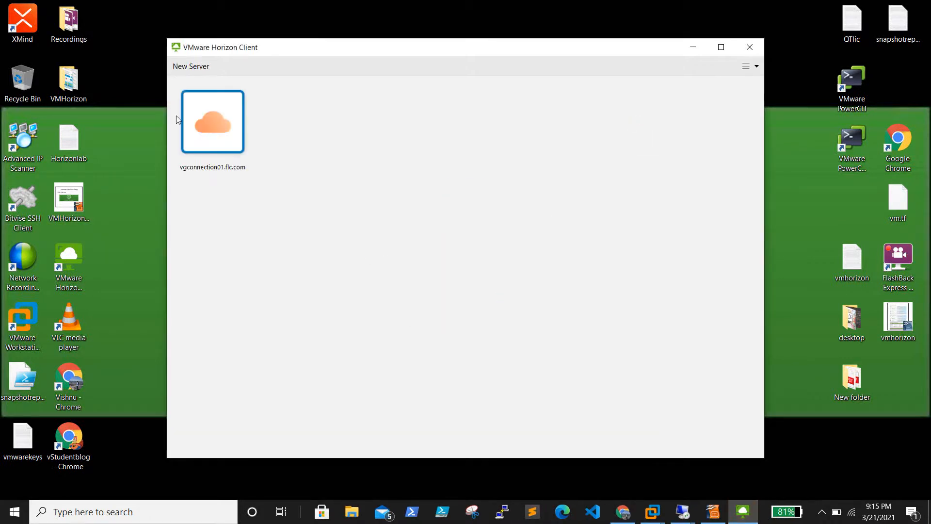
{"action": "left_click", "coordinate": [190, 68]}
{"action": "left_click", "coordinate": [437, 248]}
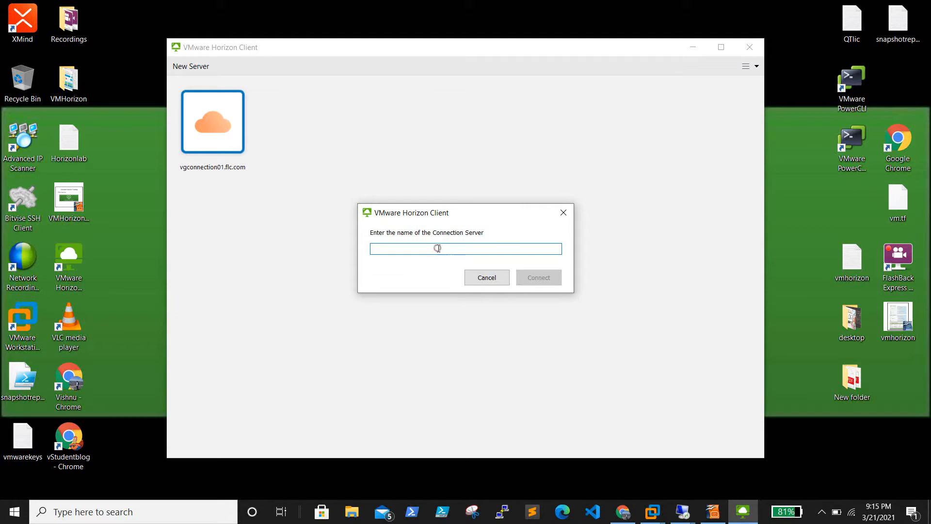
{"action": "type", "text": "192.168.0."}
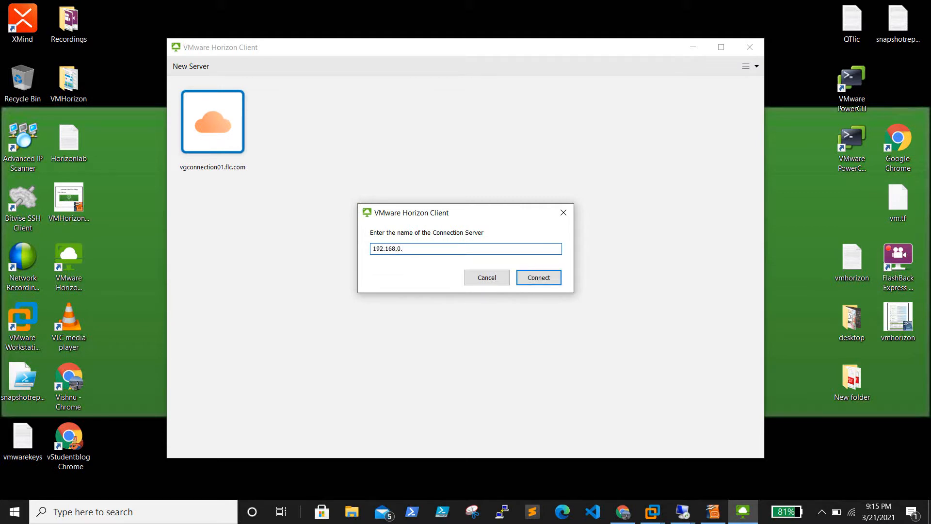
{"action": "type", "text": "183"}
{"action": "left_click", "coordinate": [541, 279]}
{"action": "left_click", "coordinate": [495, 280]}
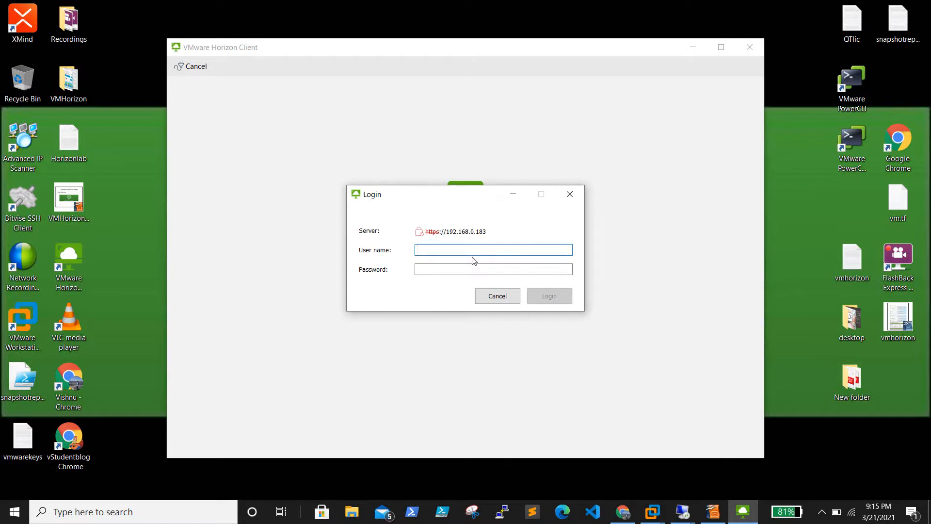
Step: Sign in to 192.168.0.183 with the admin user name and password
{"action": "type", "text": "vsh"}
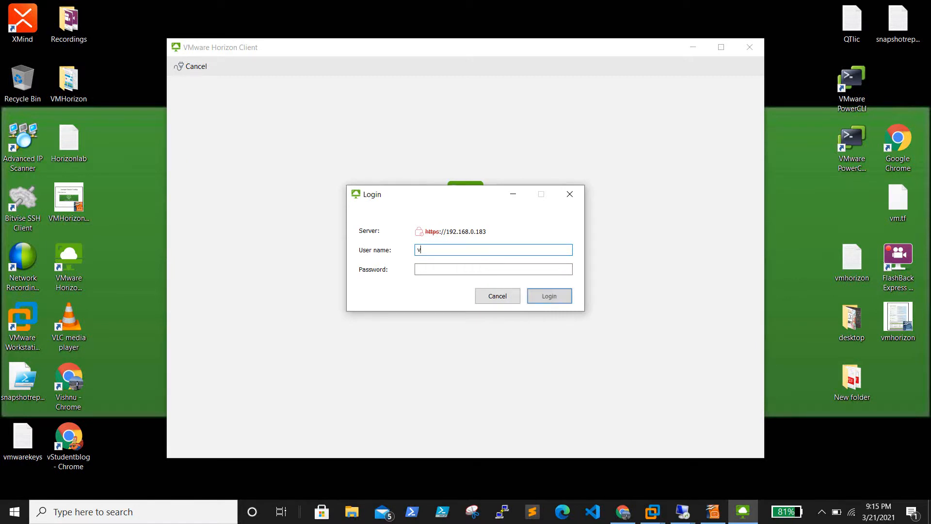
{"action": "key", "text": "BackSpace"}
{"action": "key", "text": "BackSpace"}
{"action": "key", "text": "BackSpace"}
{"action": "type", "text": "hviewadmin"}
{"action": "key", "text": "Tab"}
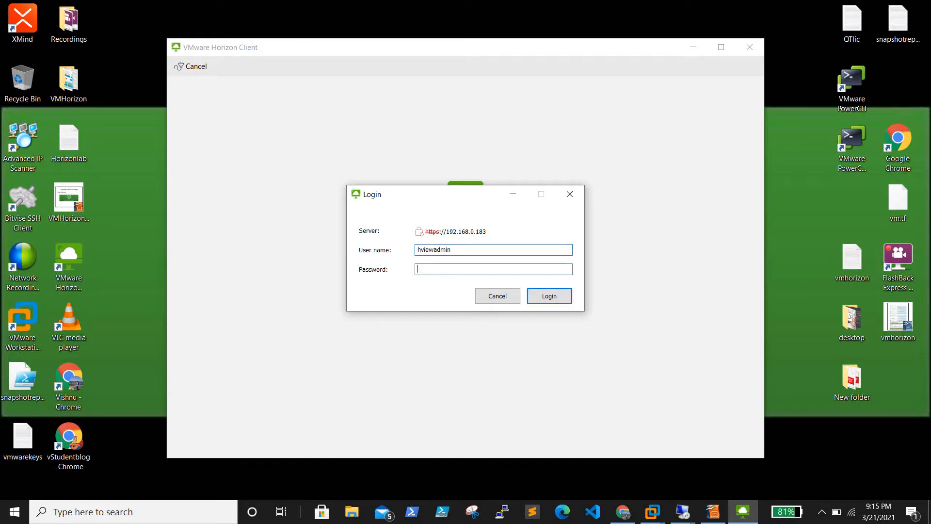
{"action": "type", "text": "************"}
{"action": "key", "text": "Return"}
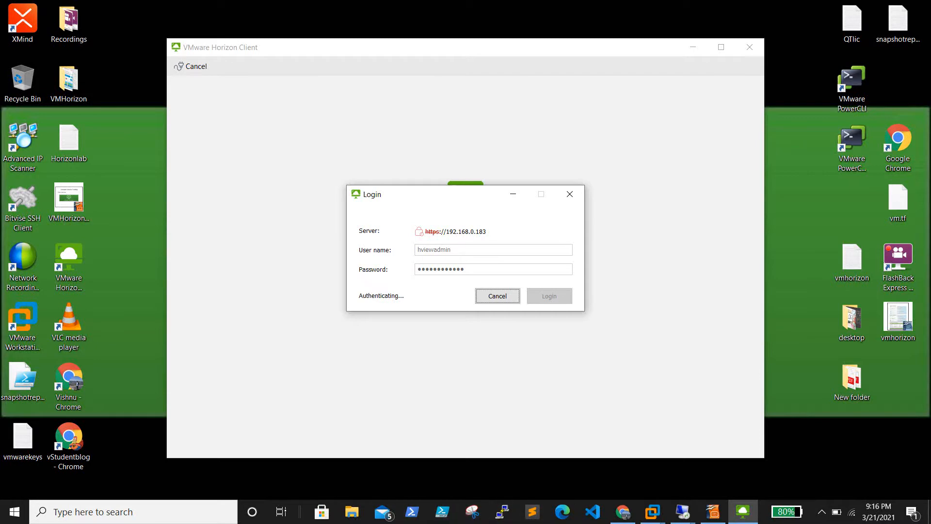
Step: Launch Notepad++ from the Run prompt
{"action": "left_click", "coordinate": [19, 520]}
{"action": "right_click", "coordinate": [18, 520]}
{"action": "left_click", "coordinate": [62, 458]}
{"action": "type", "text": "notep"}
{"action": "key", "text": "Down"}
{"action": "key", "text": "Down"}
{"action": "key", "text": "Return"}
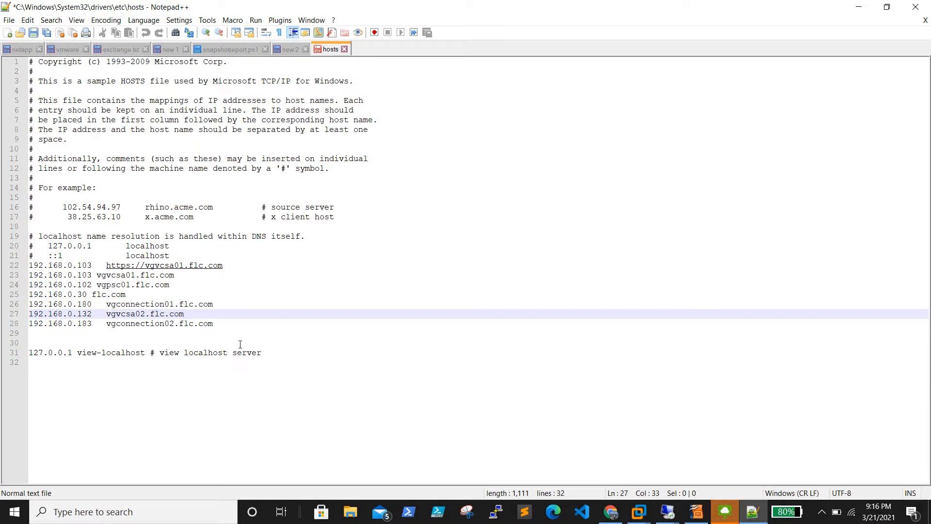
Step: Save hosts, relaunching Notepad++ as Administrator, and restore the window to a smaller size
{"action": "left_click", "coordinate": [233, 323]}
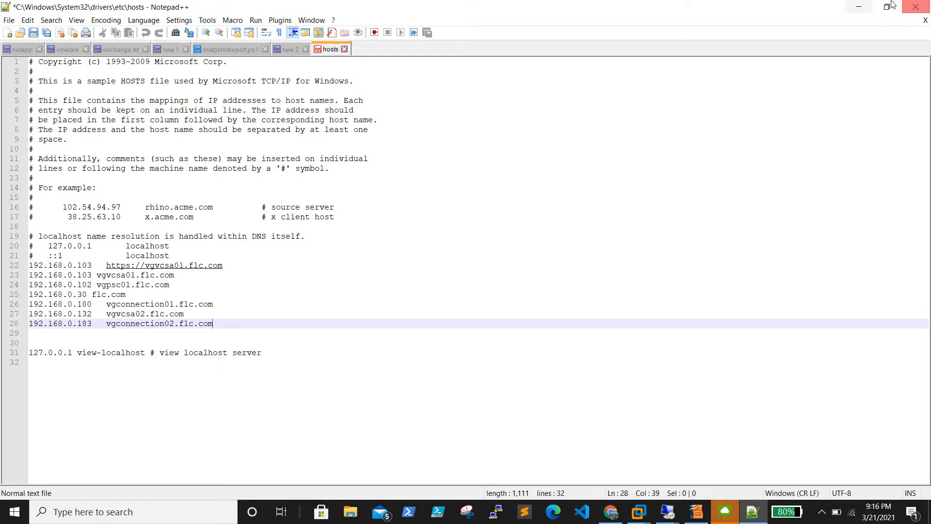
{"action": "left_click", "coordinate": [33, 33]}
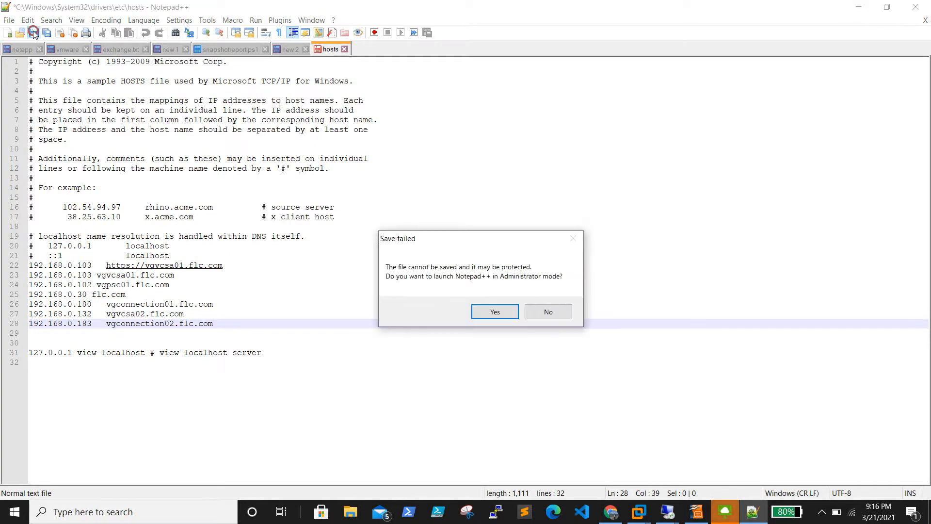
{"action": "left_click", "coordinate": [504, 316]}
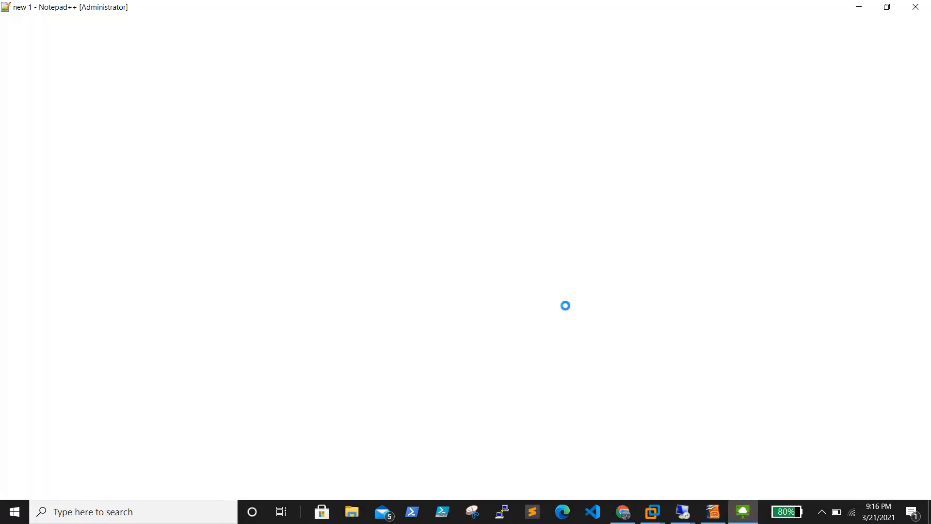
{"action": "left_click", "coordinate": [886, 7]}
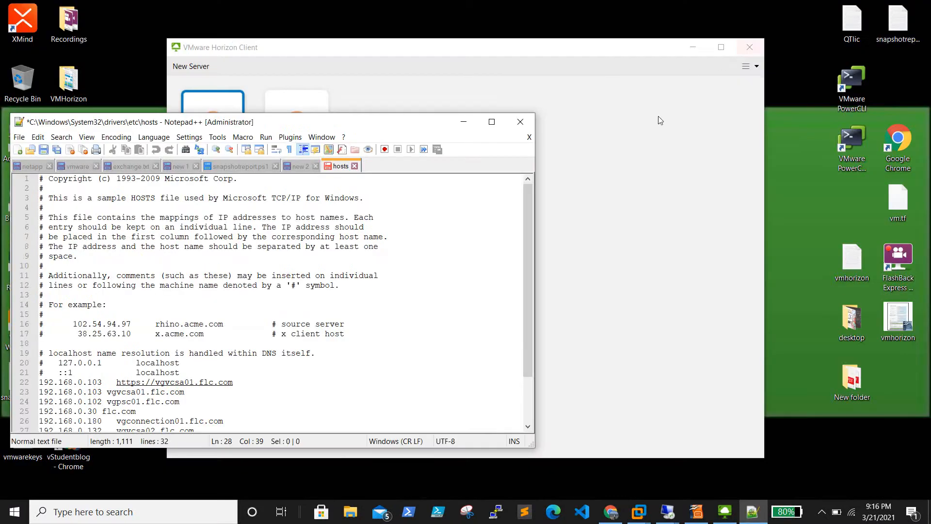
Step: Close Notepad++, sign in to the 192.168.0.183 server with the domain admin credentials, and dismiss the failure
{"action": "left_click", "coordinate": [520, 121]}
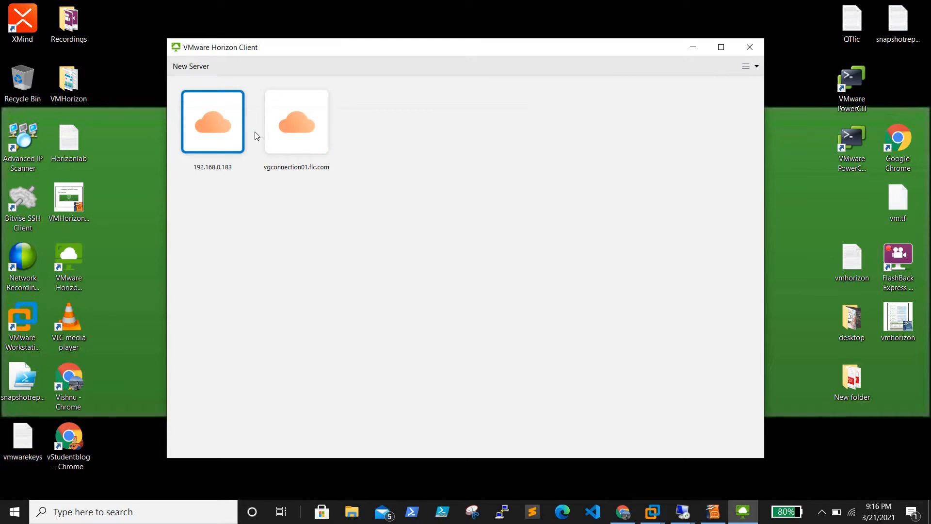
{"action": "double_click", "coordinate": [221, 138]}
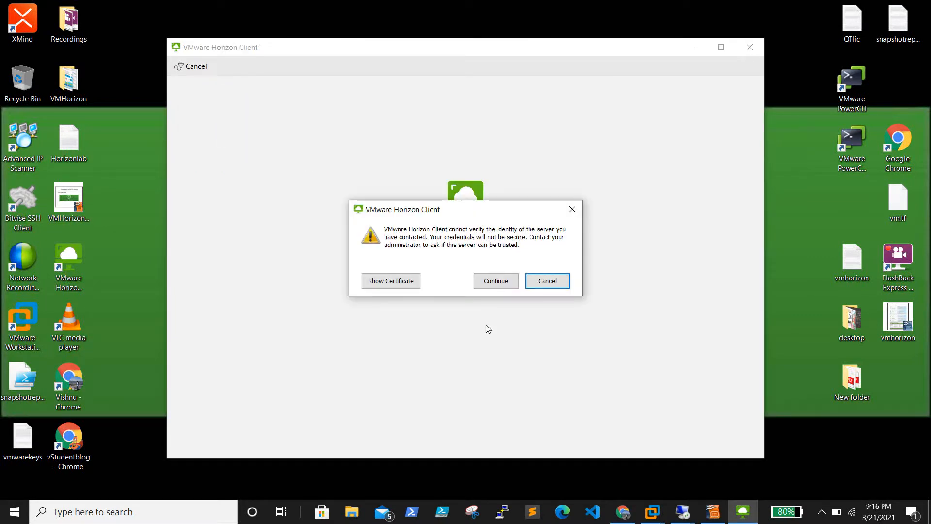
{"action": "left_click", "coordinate": [505, 284]}
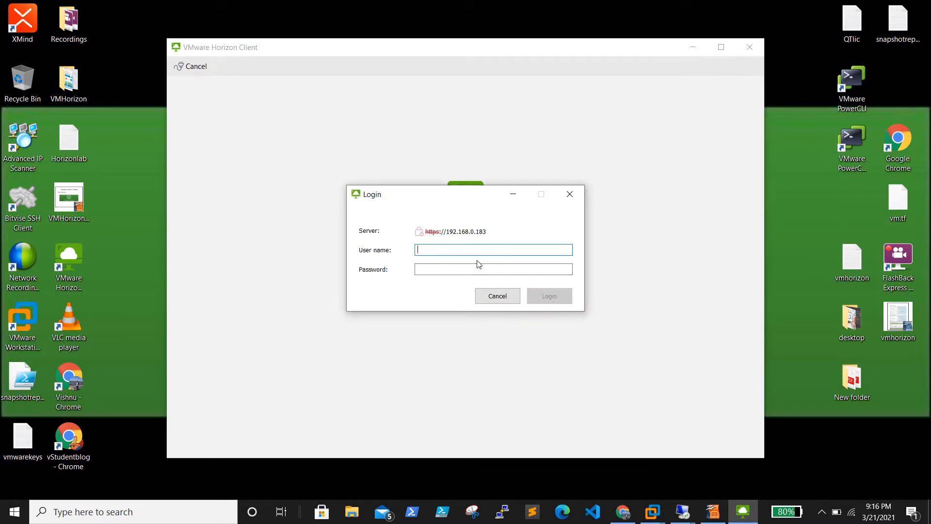
{"action": "type", "text": "flc\\"}
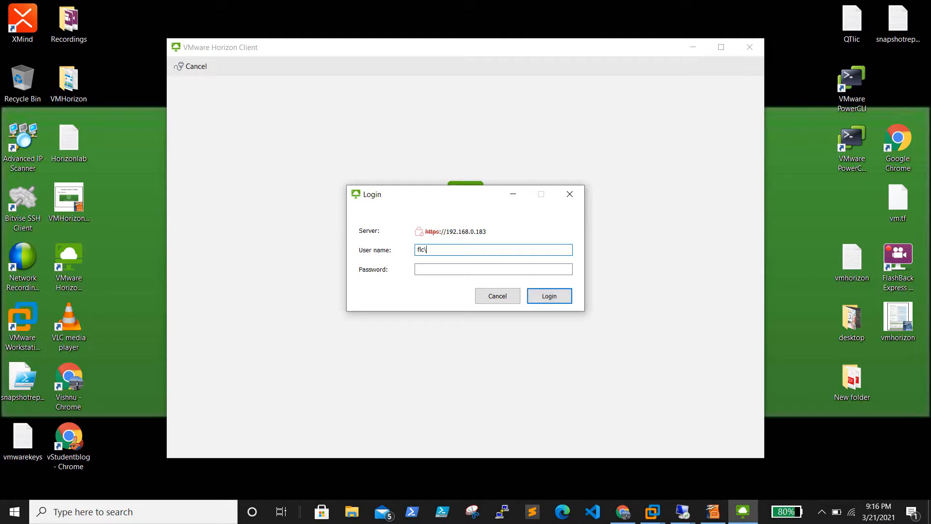
{"action": "type", "text": "hviewadmi"}
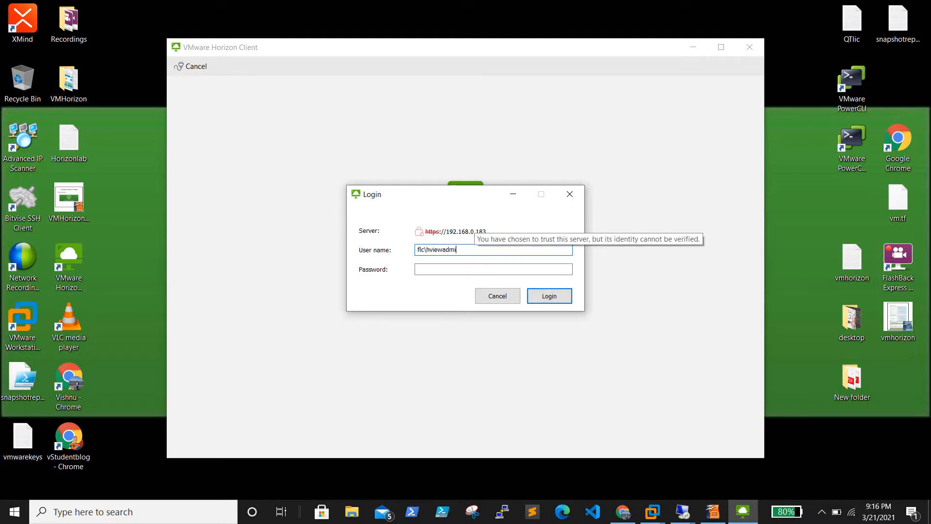
{"action": "type", "text": "n************"}
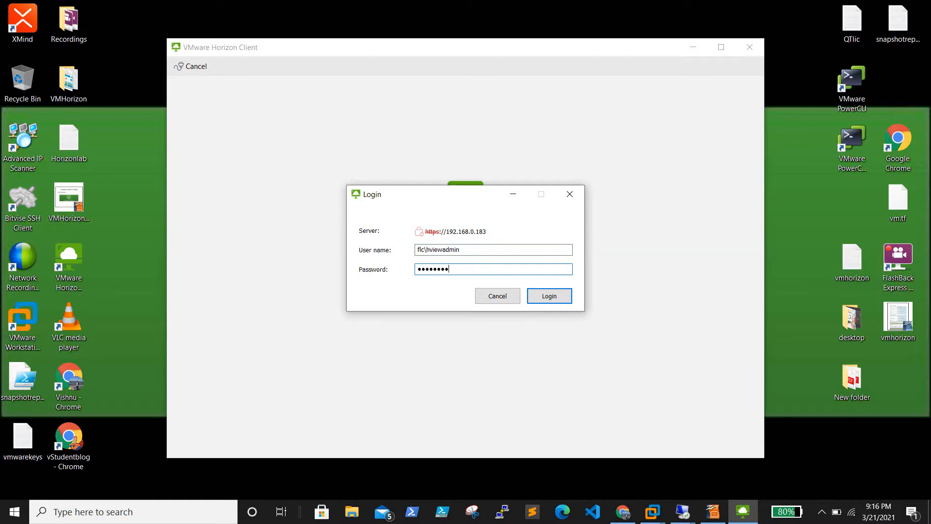
{"action": "key", "text": "Return"}
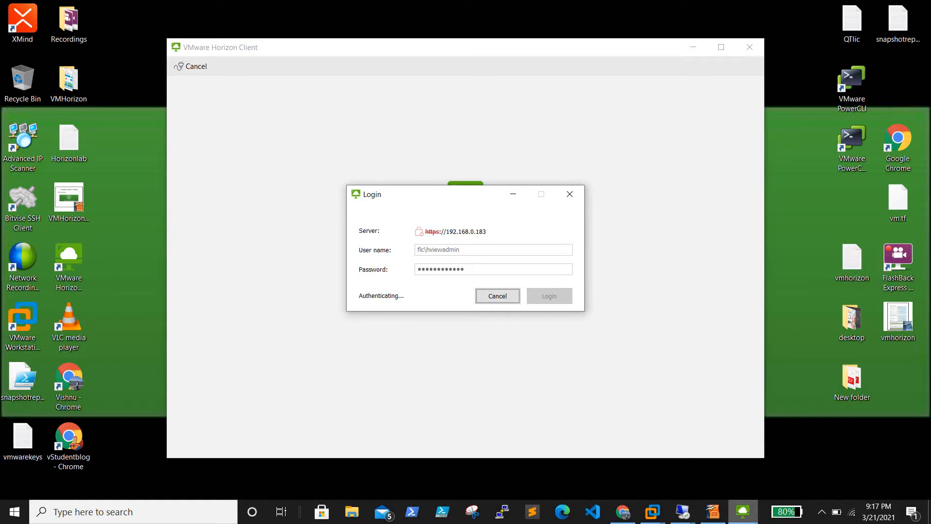
{"action": "mouse_move", "coordinate": [742, 512]}
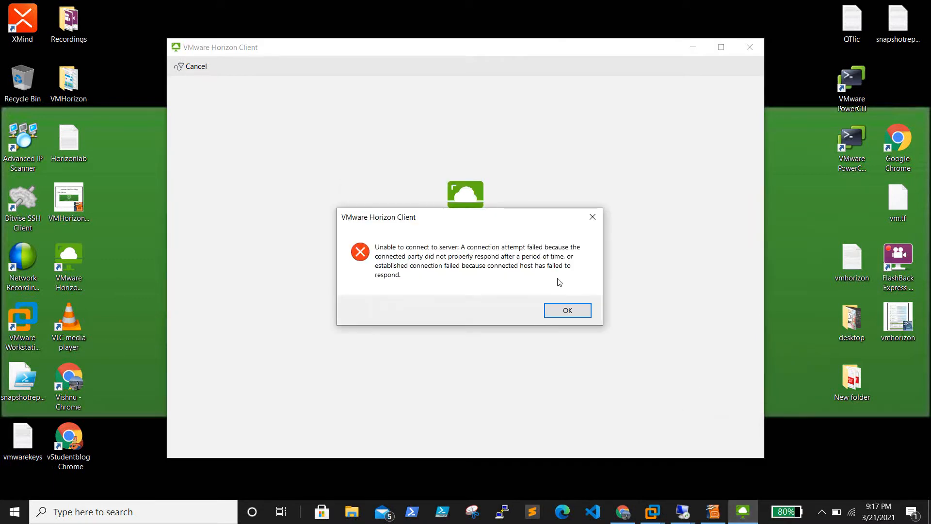
{"action": "left_click", "coordinate": [575, 311]}
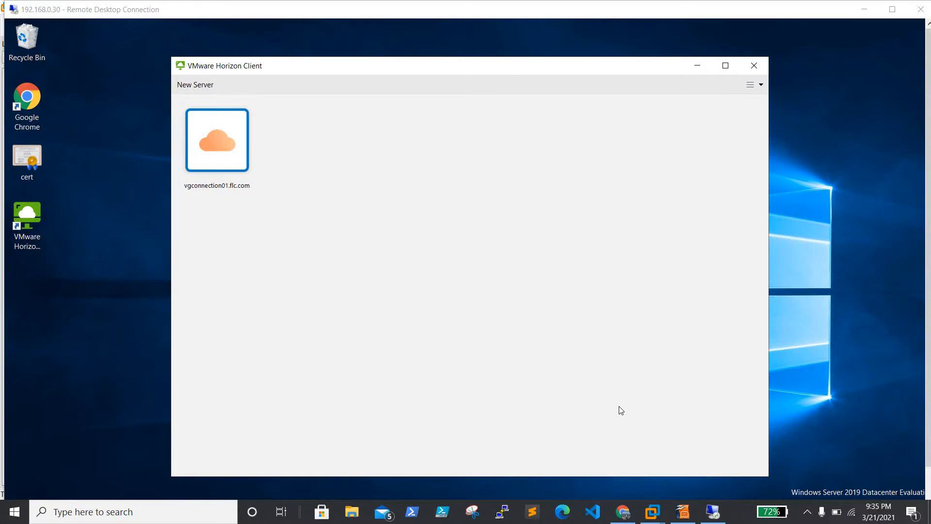
Step: In the remote session, add vgconnection02.flc.com, accept its certificate, and sign in as administrator
{"action": "left_click", "coordinate": [351, 11]}
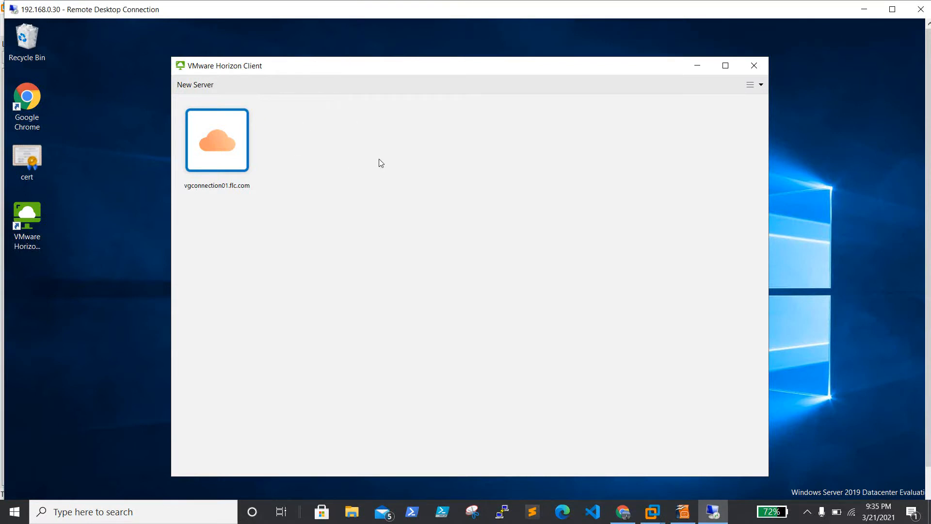
{"action": "left_click", "coordinate": [203, 85]}
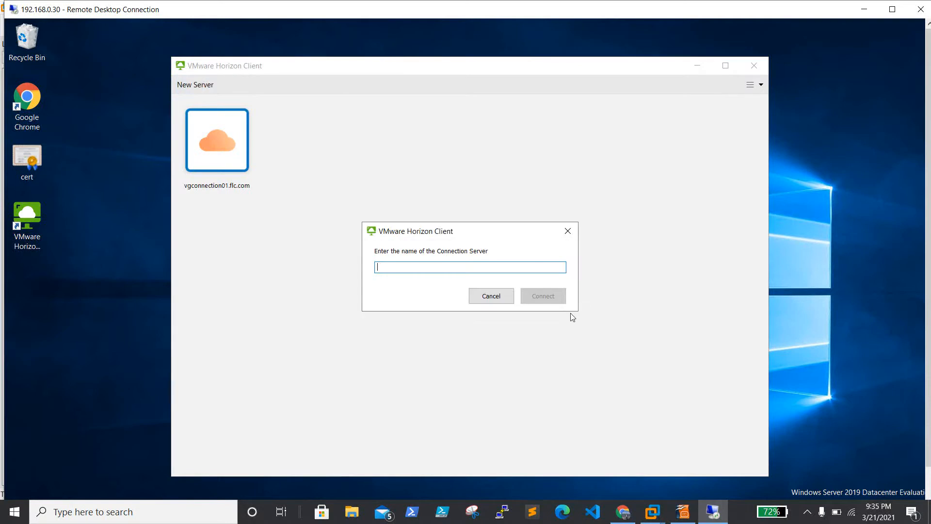
{"action": "type", "text": "vgconnec"}
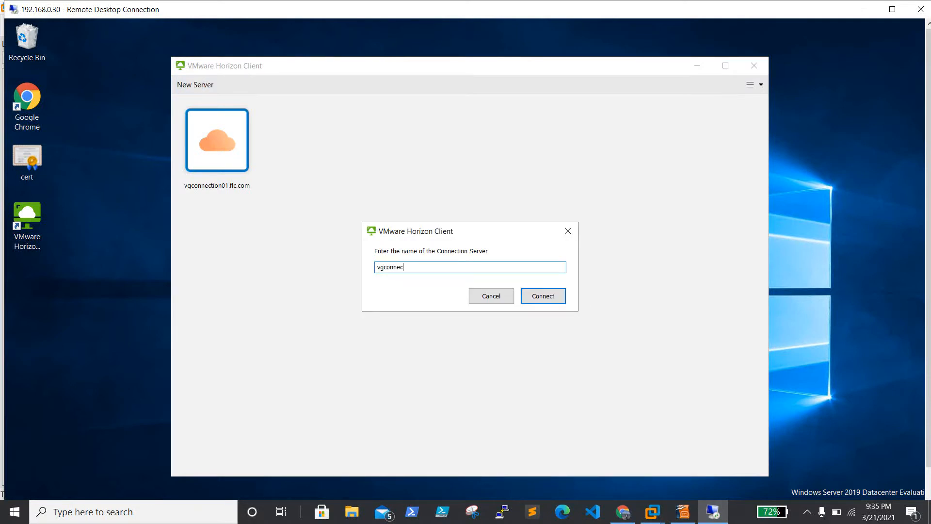
{"action": "type", "text": "tion02.flc.com"}
{"action": "key", "text": "Return"}
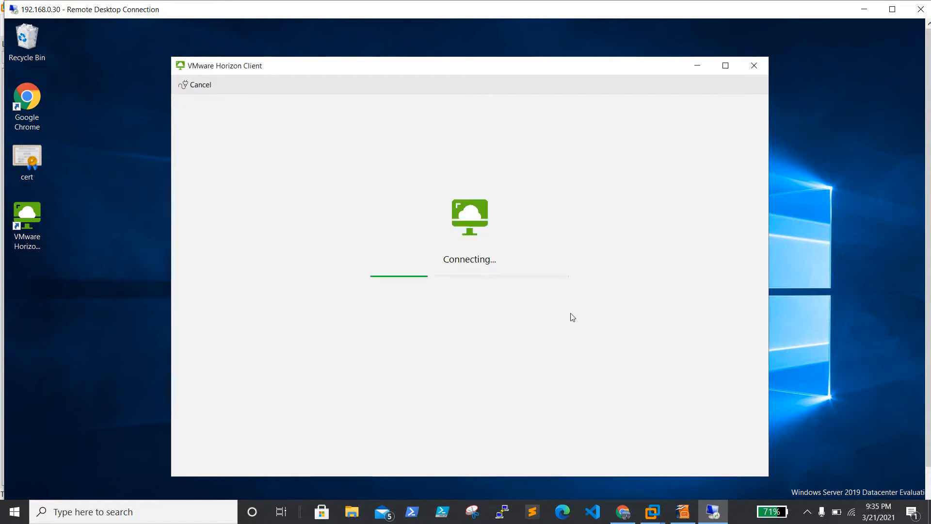
{"action": "left_click", "coordinate": [499, 301]}
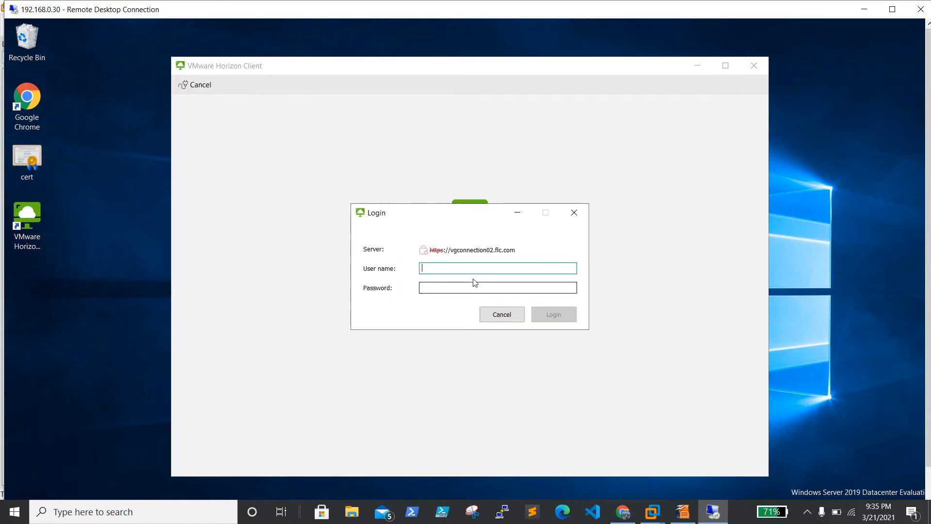
{"action": "type", "text": "administrator"}
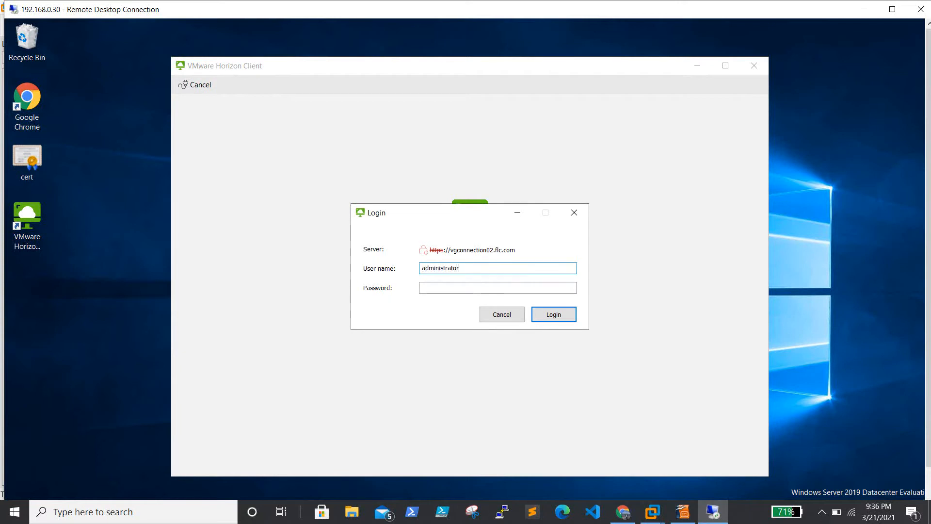
{"action": "key", "text": "Tab"}
{"action": "type", "text": "•••••••"}
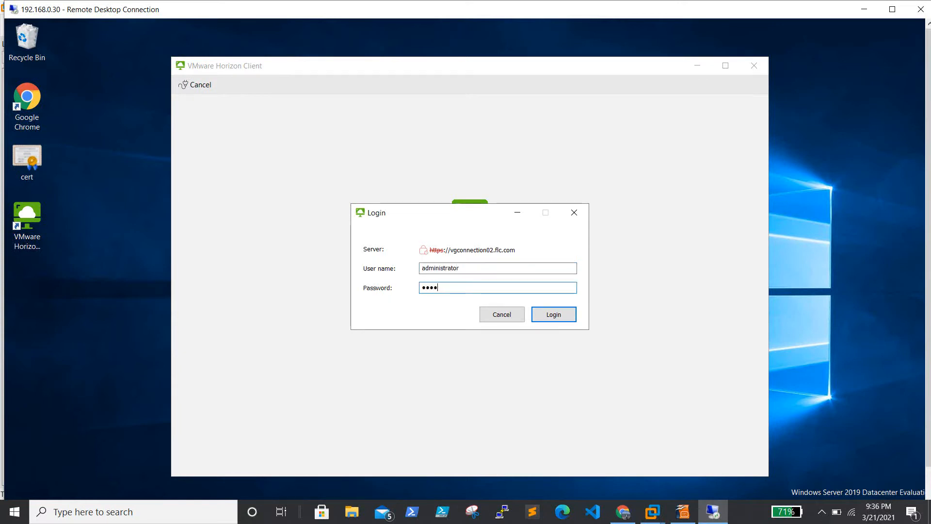
{"action": "type", "text": "•••••"}
{"action": "key", "text": "Return"}
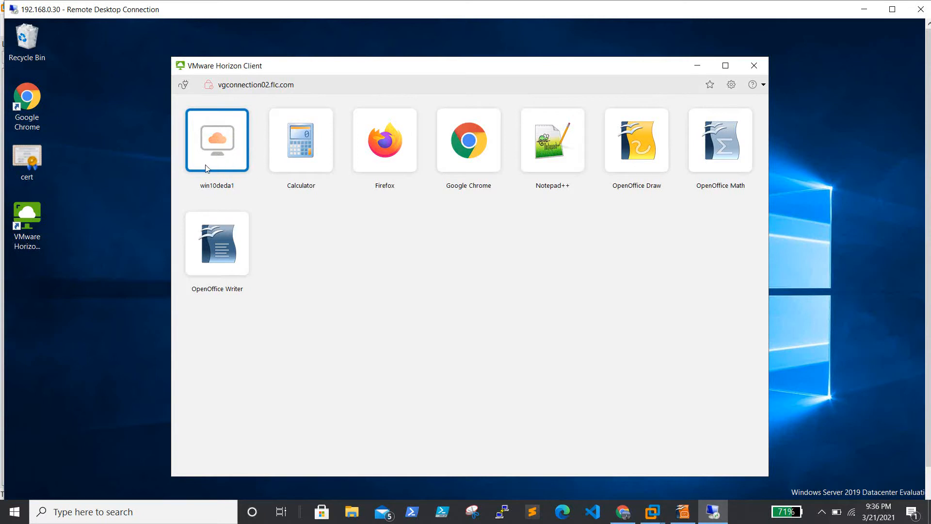
Step: Try Calculator, cancel its loading failure, open the win10deda1 desktop, then request a disconnect
{"action": "double_click", "coordinate": [315, 147]}
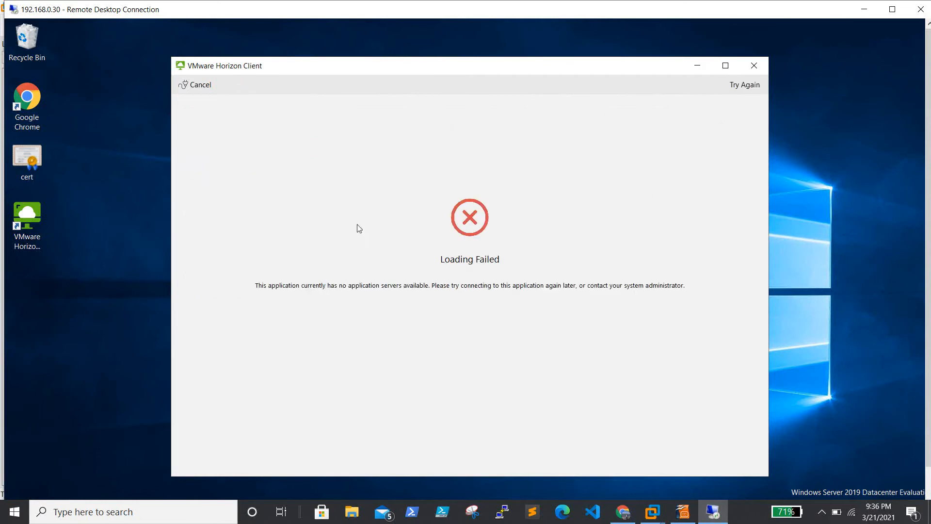
{"action": "left_click", "coordinate": [200, 86]}
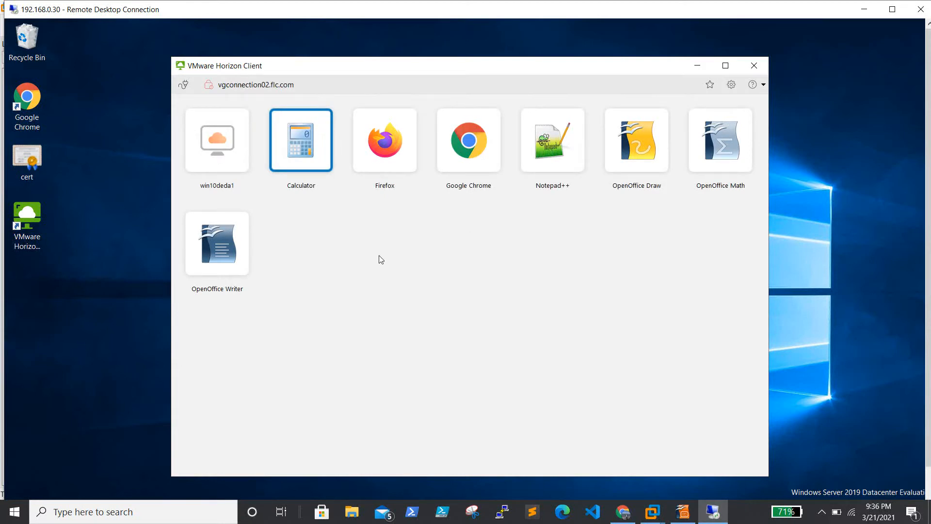
{"action": "double_click", "coordinate": [242, 155]}
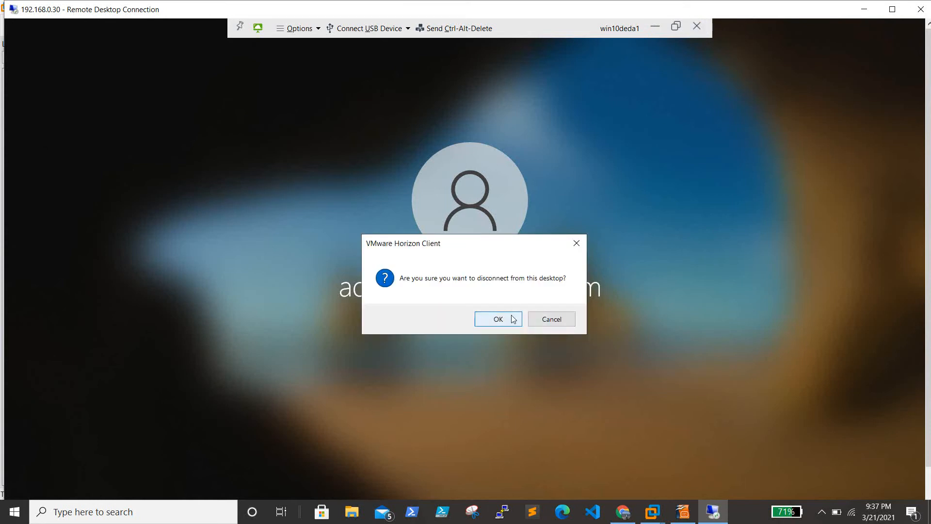
{"action": "left_click", "coordinate": [498, 319]}
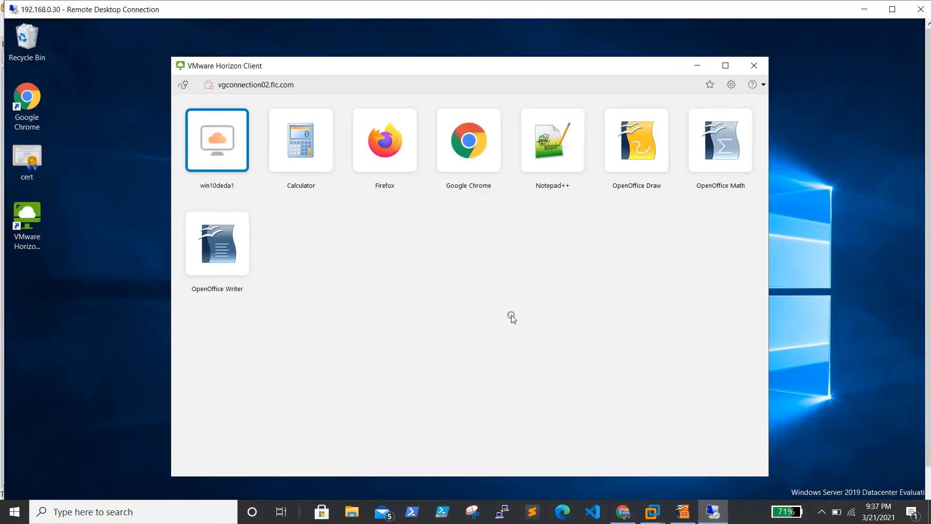
Step: Log off vgconnection02, sign in to vgconnection01.flc.com to compare its win10deda1 desktop and apps, then log off
{"action": "left_click", "coordinate": [186, 88]}
{"action": "left_click", "coordinate": [483, 317]}
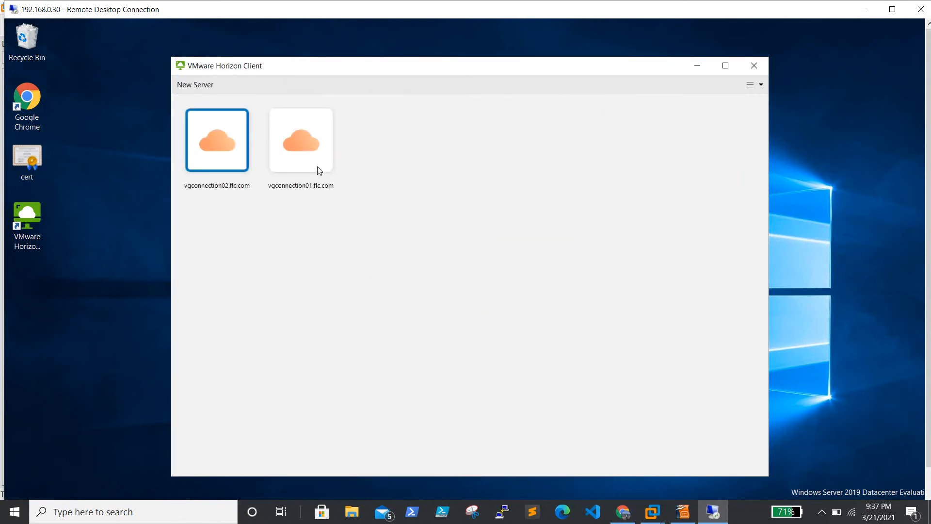
{"action": "double_click", "coordinate": [299, 146]}
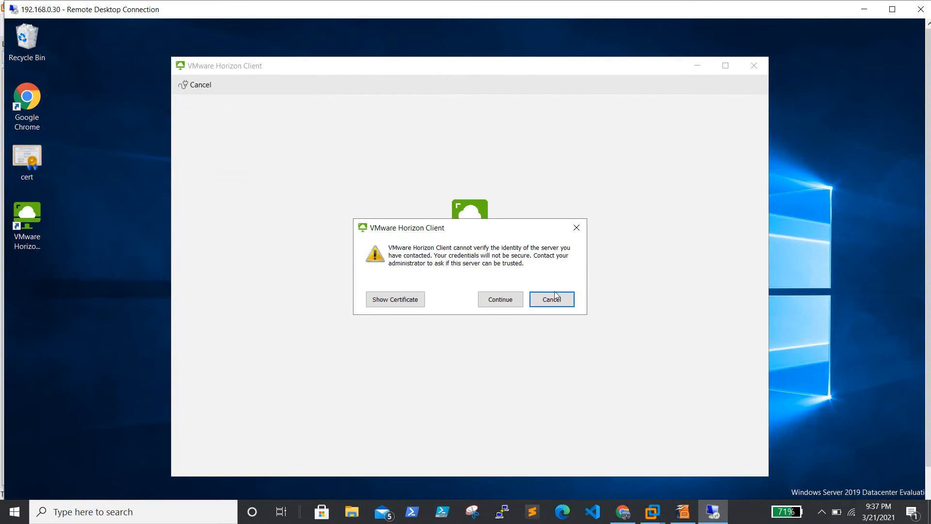
{"action": "left_click", "coordinate": [493, 298]}
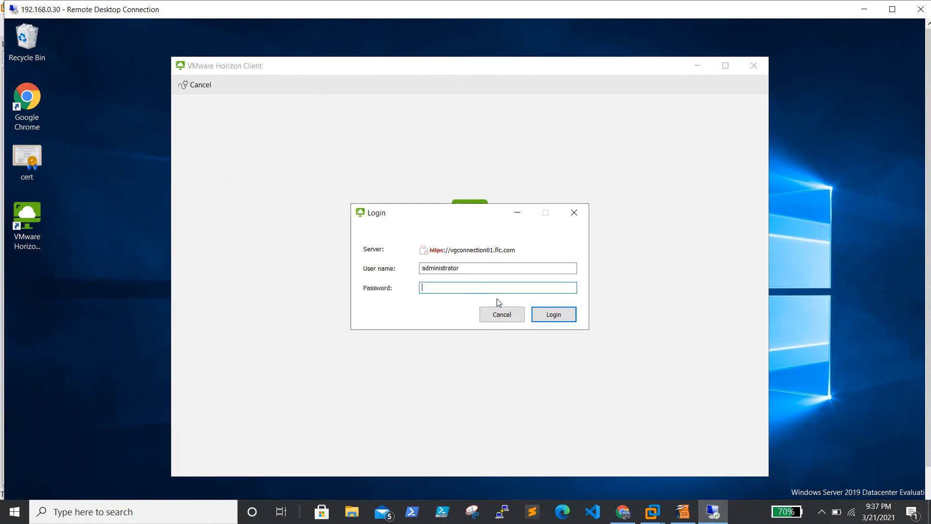
{"action": "type", "text": "************"}
{"action": "key", "text": "Return"}
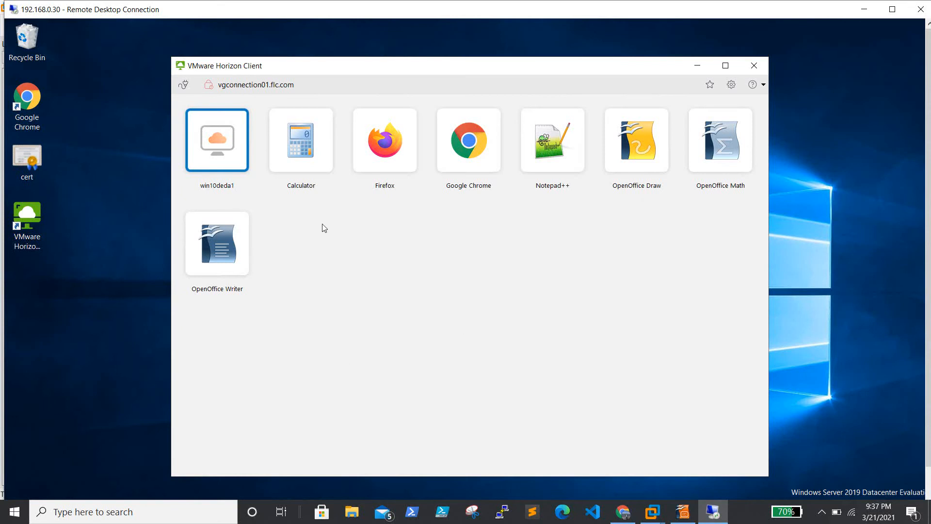
{"action": "left_click", "coordinate": [183, 85]}
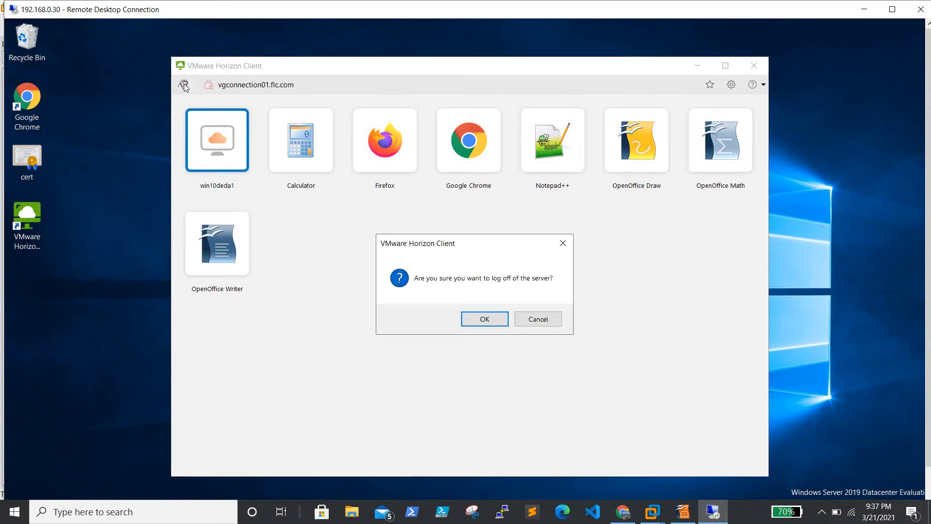
Step: Confirm logging off vgconnection01, then minimize the Remote Desktop Connection and VMware Workstation windows
{"action": "left_click", "coordinate": [487, 320]}
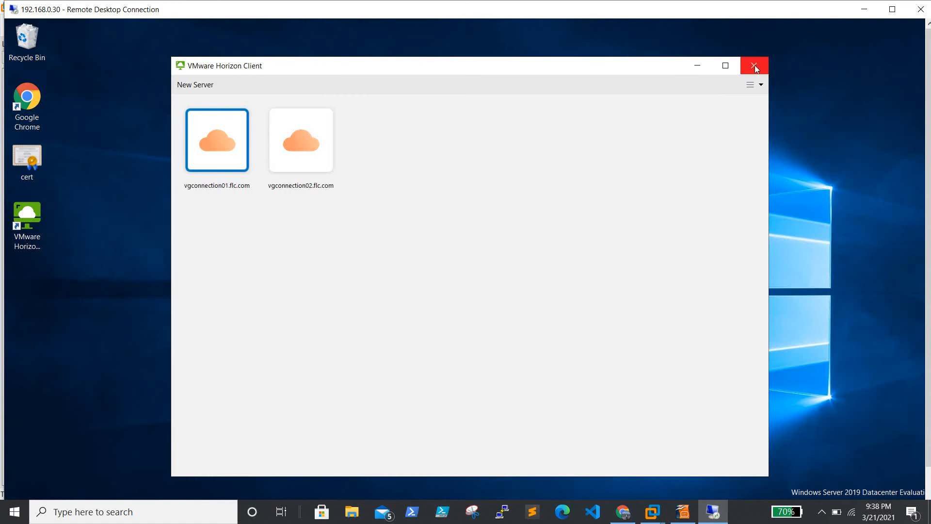
{"action": "left_click", "coordinate": [867, 8]}
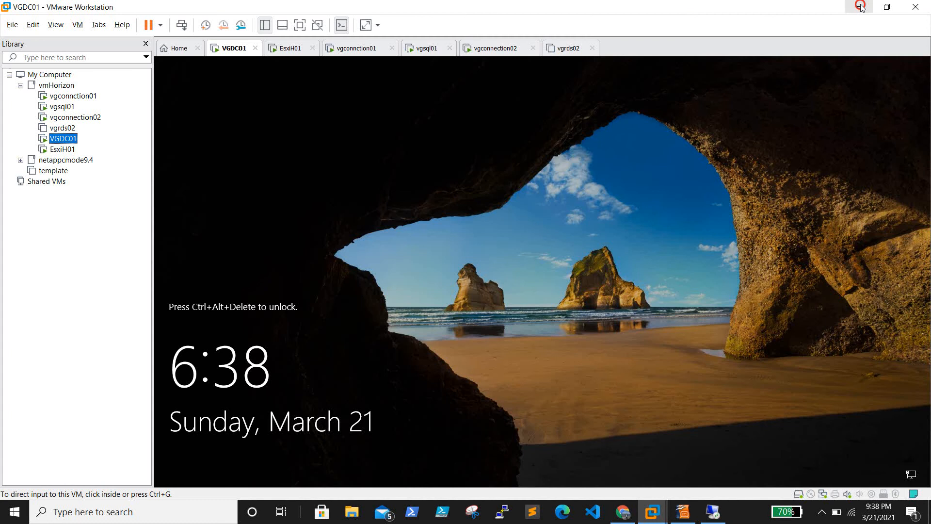
{"action": "left_click", "coordinate": [861, 7]}
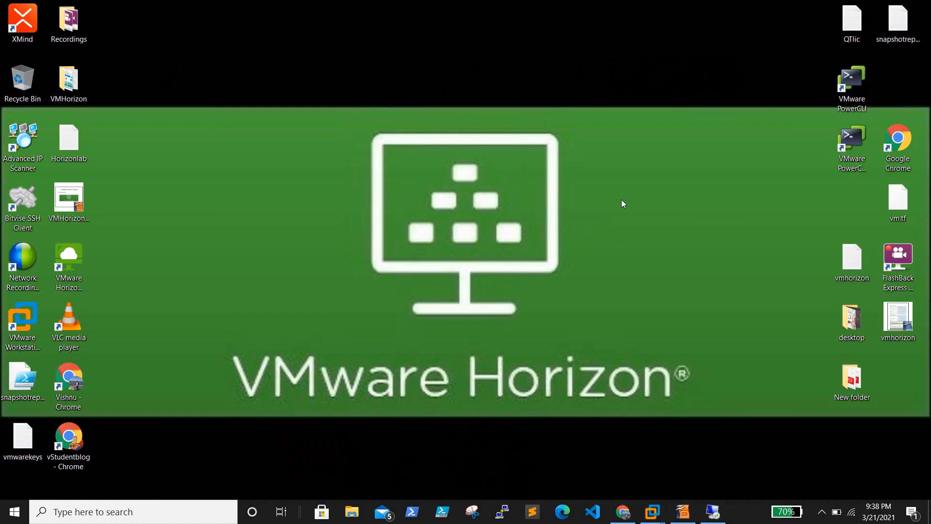